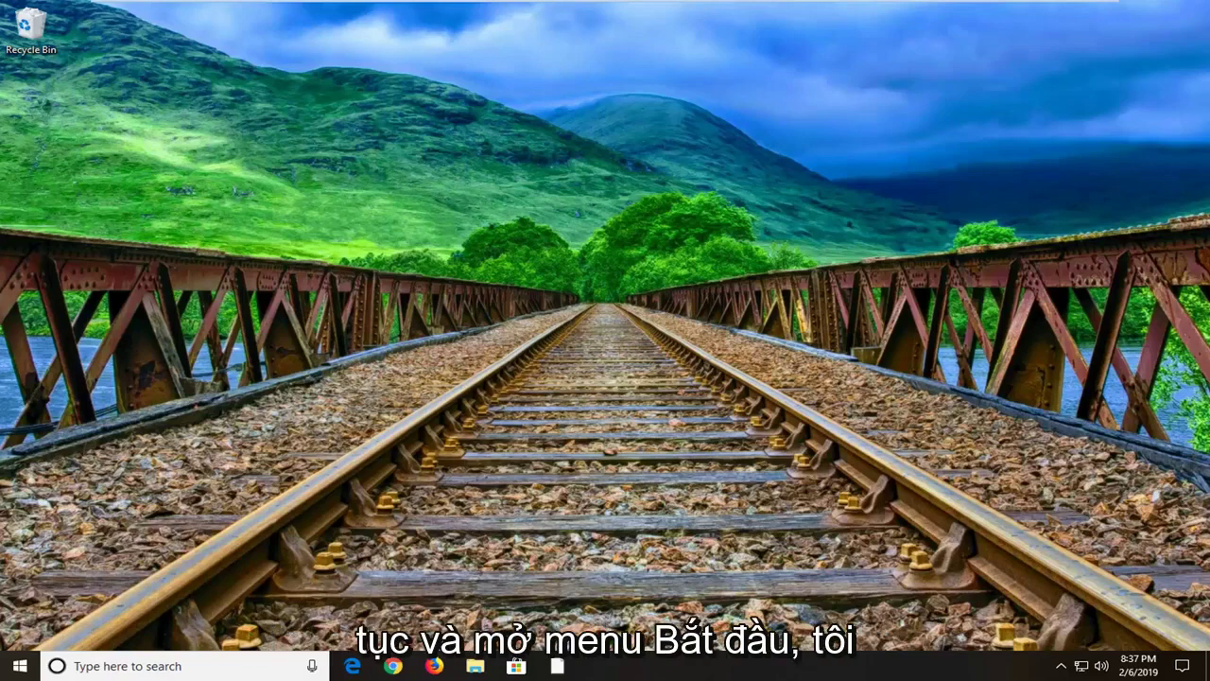
Search 'power options' from the Start menu and open the Power & sleep settings result
left_click(19, 665)
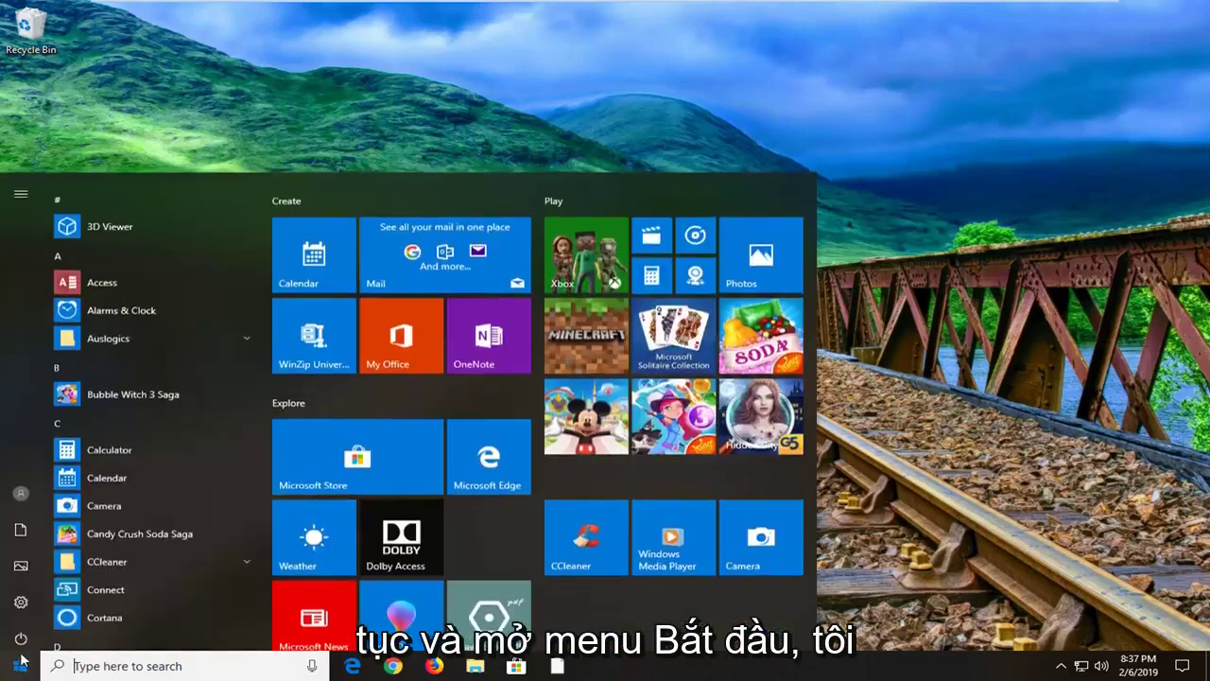
type("pow")
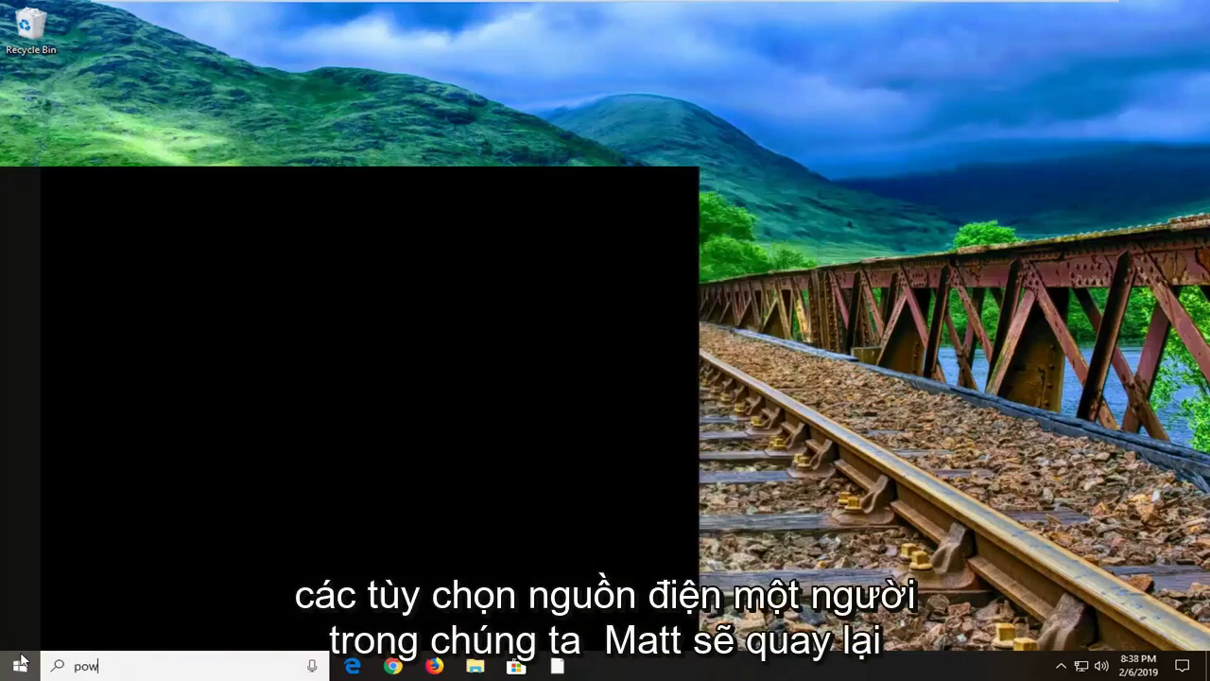
type("er options")
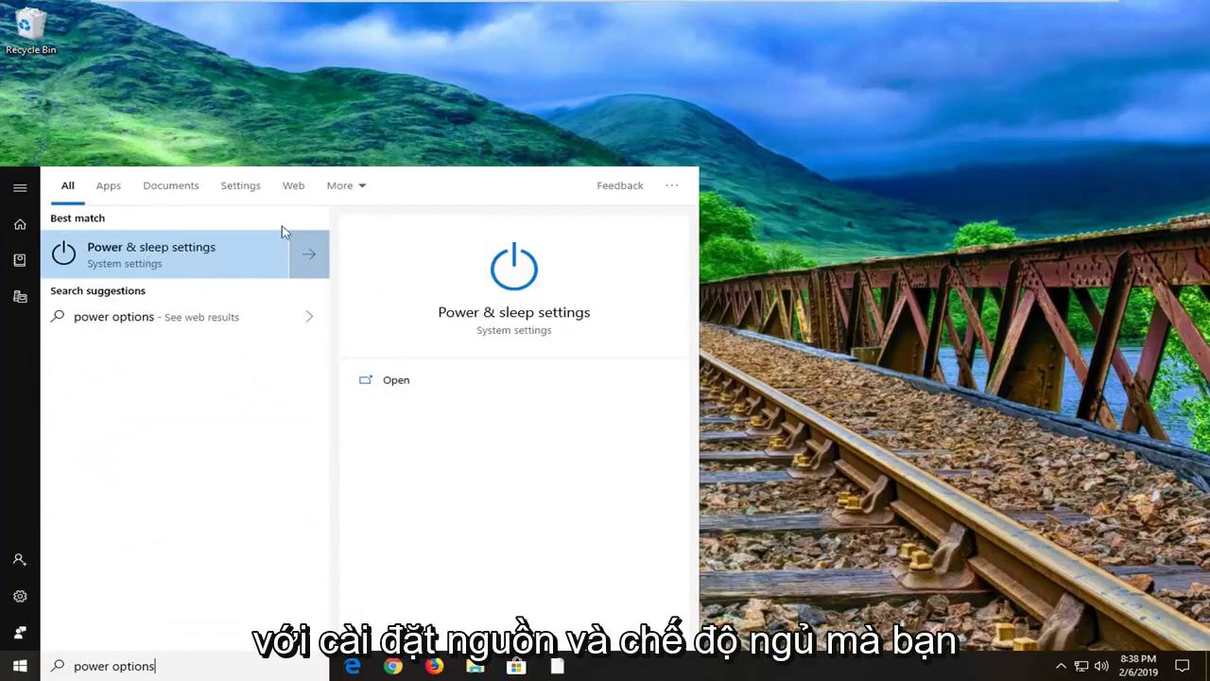
left_click(151, 253)
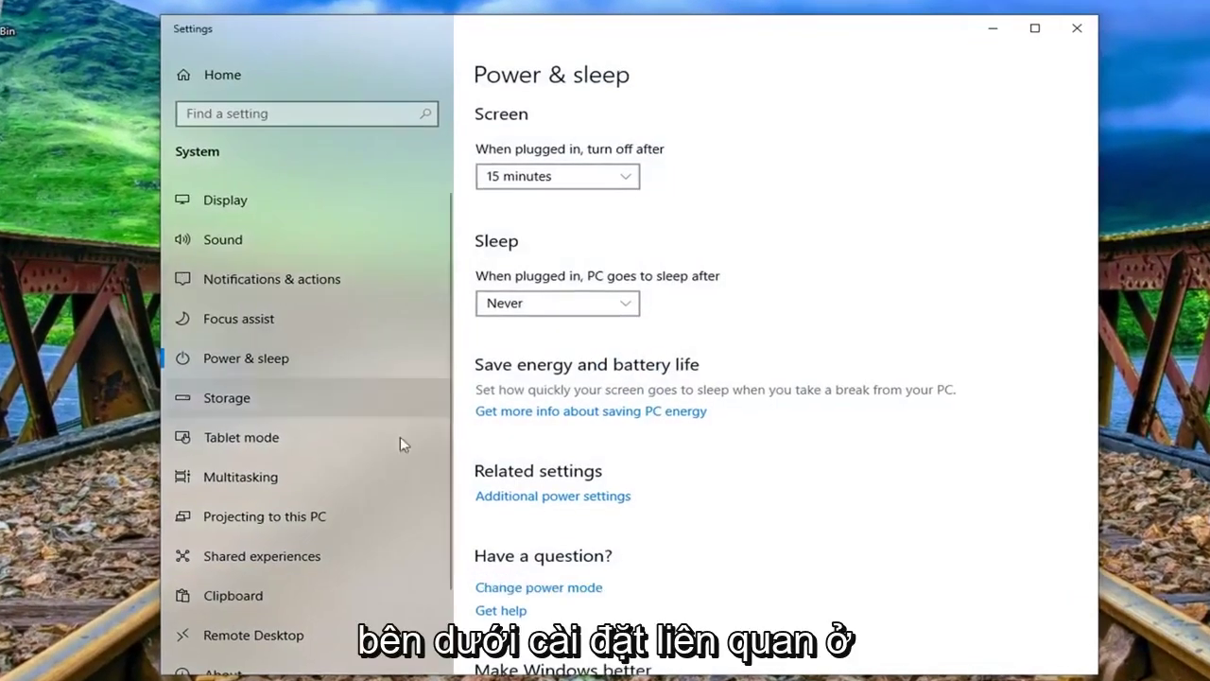
Go to Additional power settings and edit the High performance plan's settings
left_click(563, 496)
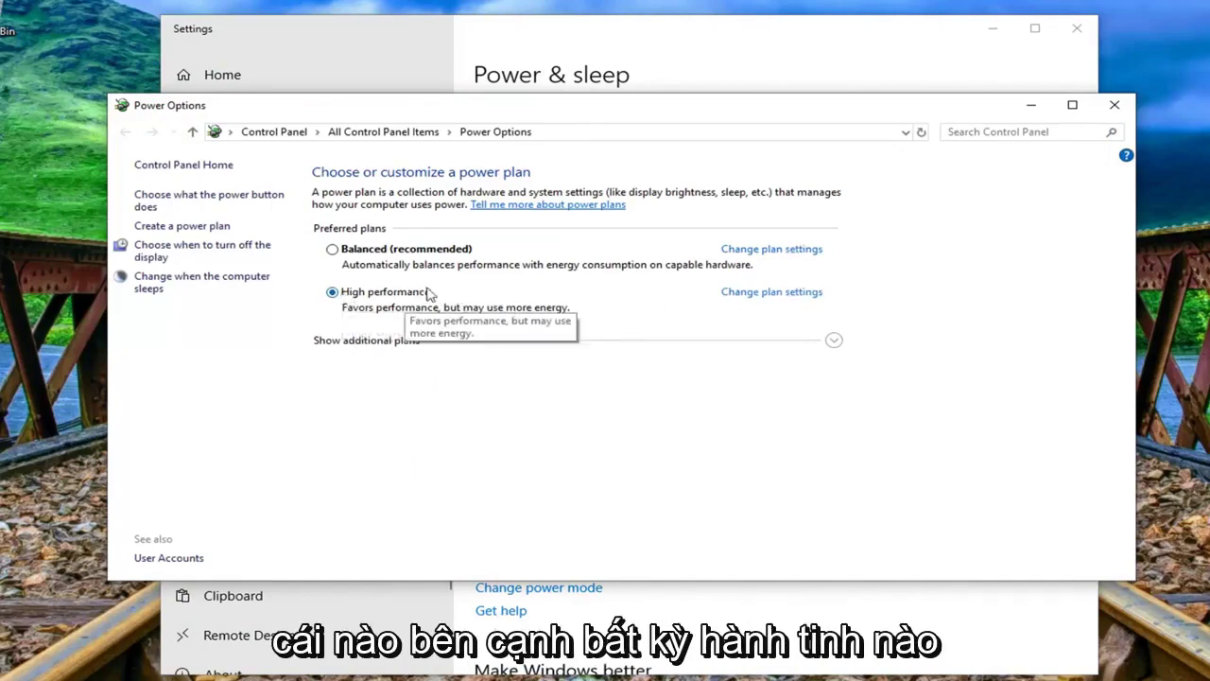
left_click(788, 293)
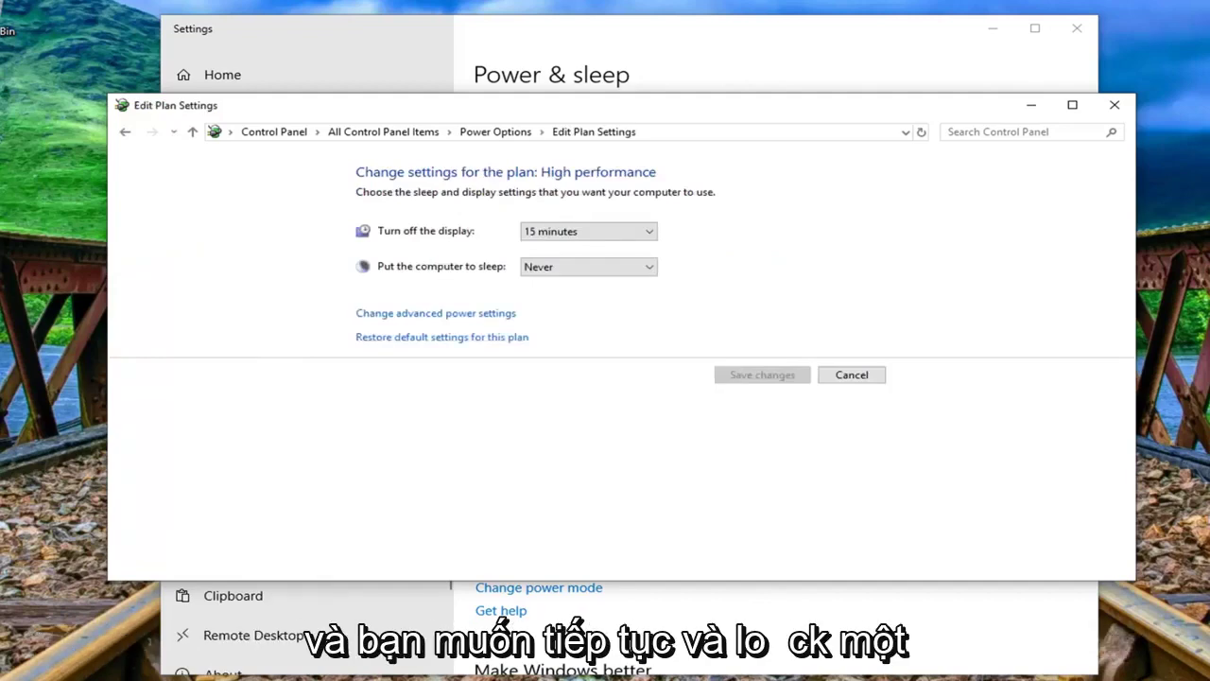
Open the plan's advanced power settings and expand USB settings to USB selective suspend setting
left_click(438, 318)
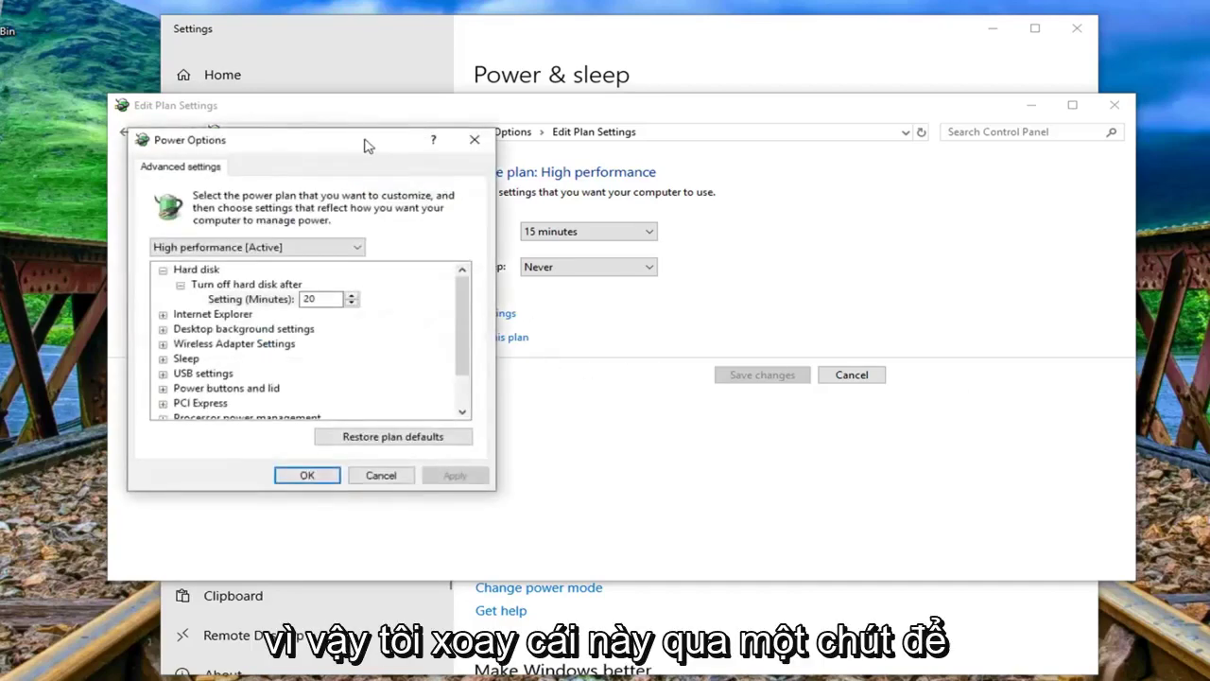
left_click_drag(370, 142, 664, 134)
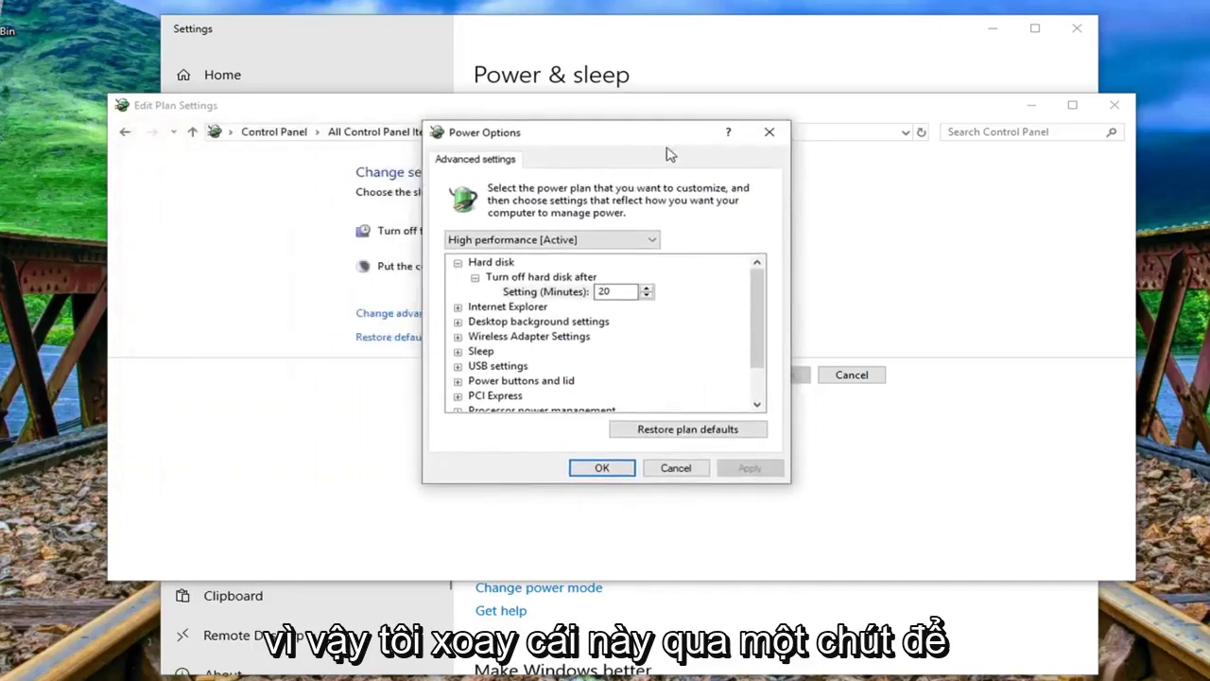
left_click(471, 367)
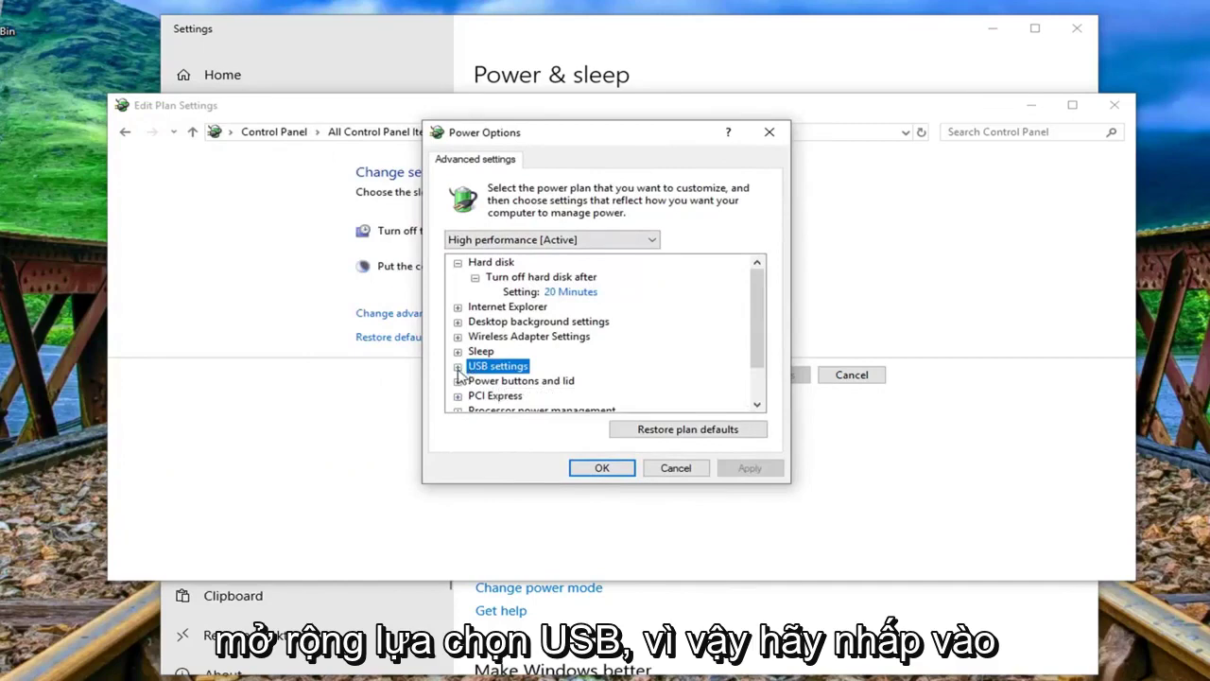
left_click(457, 367)
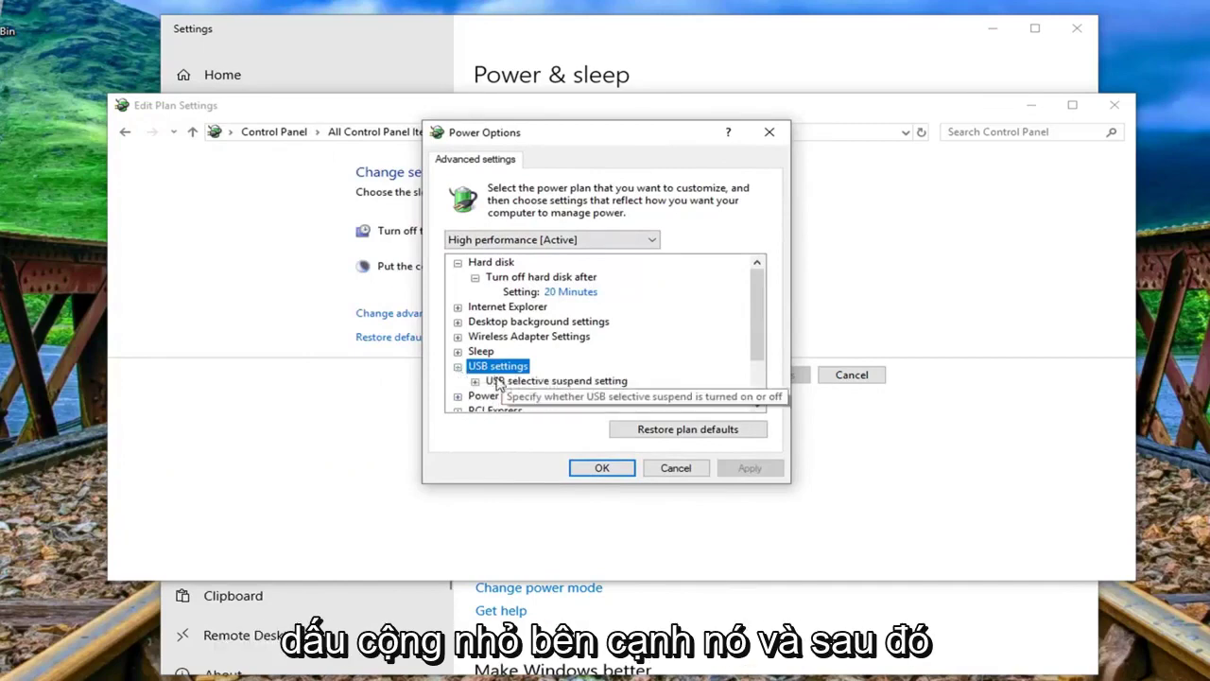
left_click(497, 380)
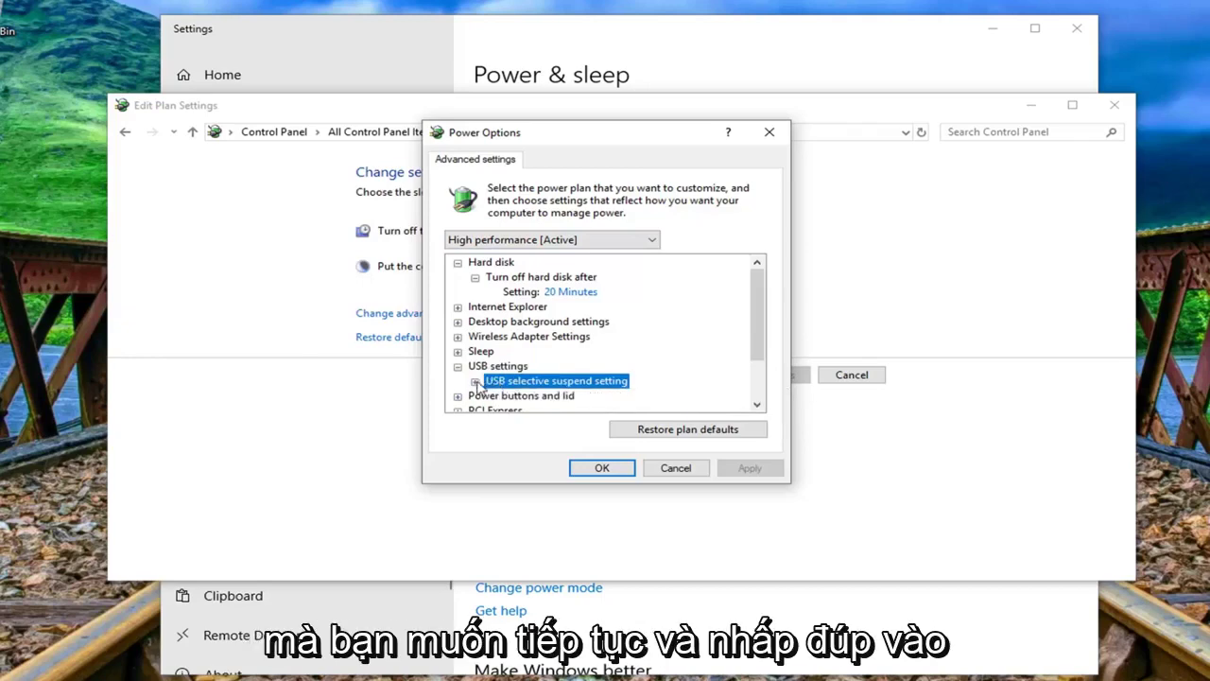
double_click(575, 381)
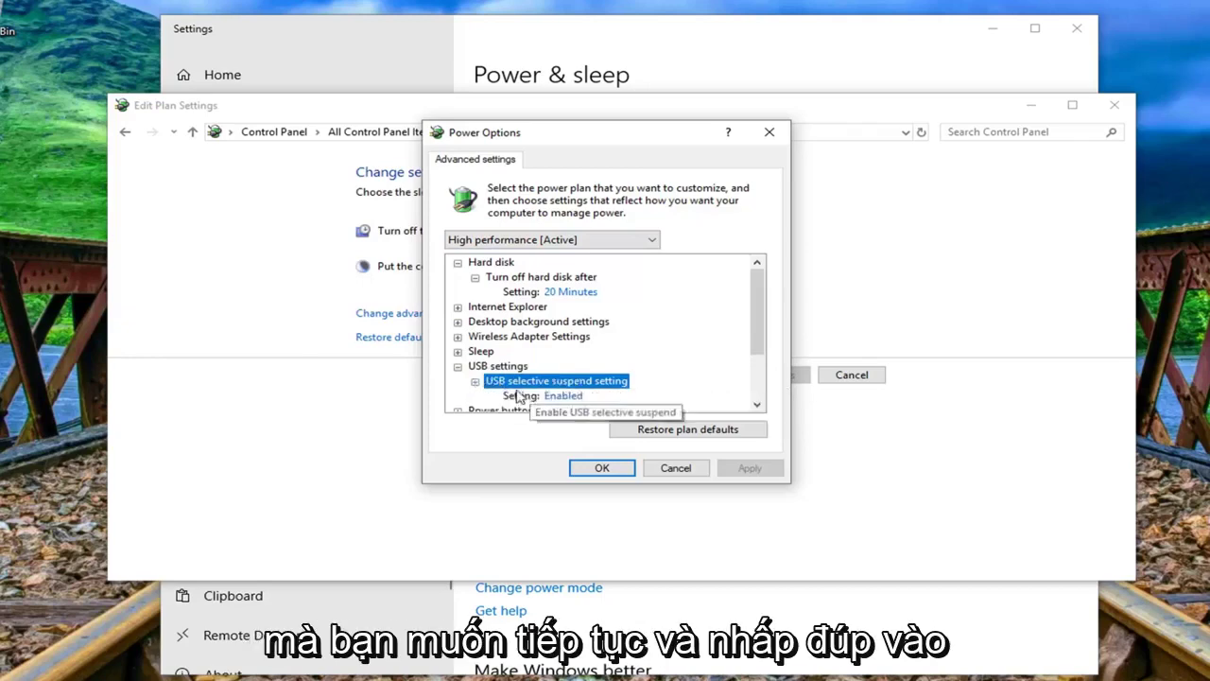
scroll(574, 380, "down", 1)
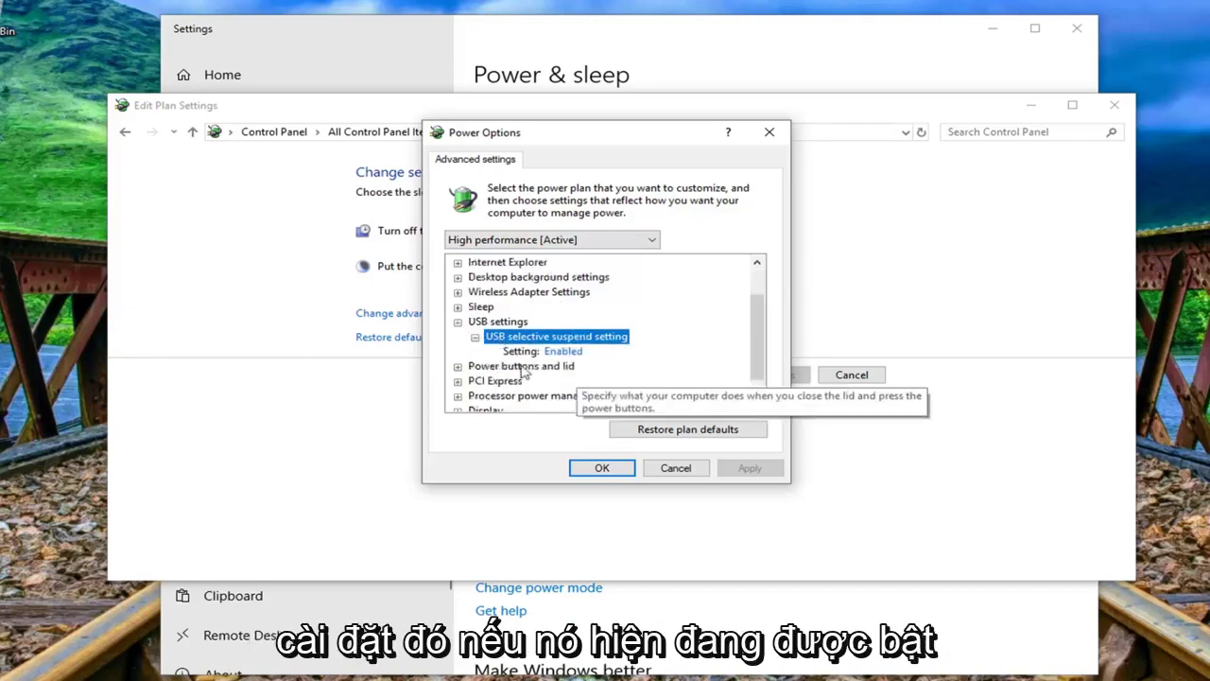
Set USB selective suspend to Disabled, then apply and confirm with OK
left_click(565, 352)
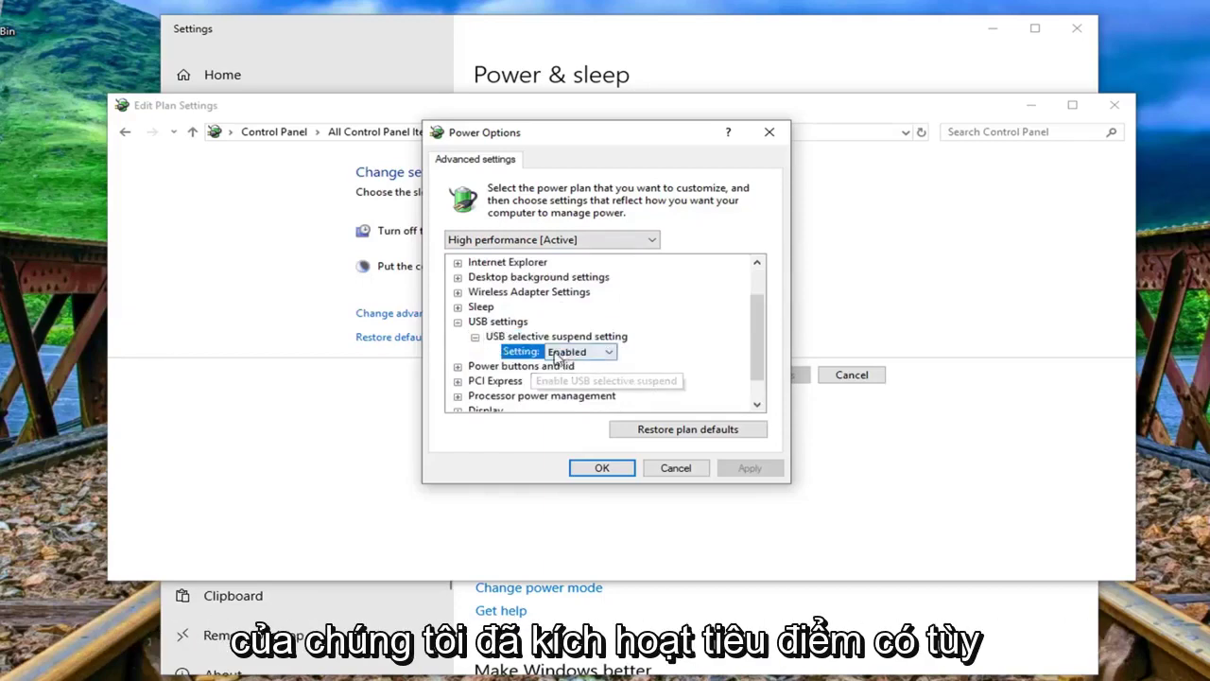
left_click(610, 352)
left_click(566, 374)
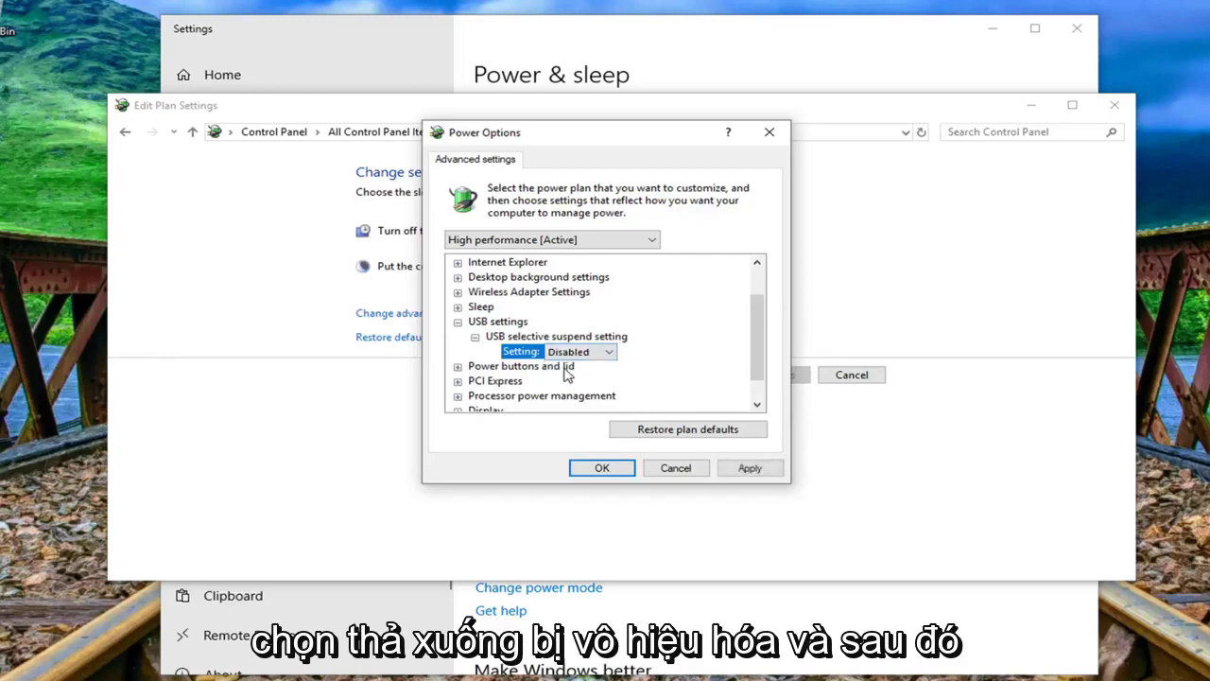
left_click(745, 467)
left_click(599, 467)
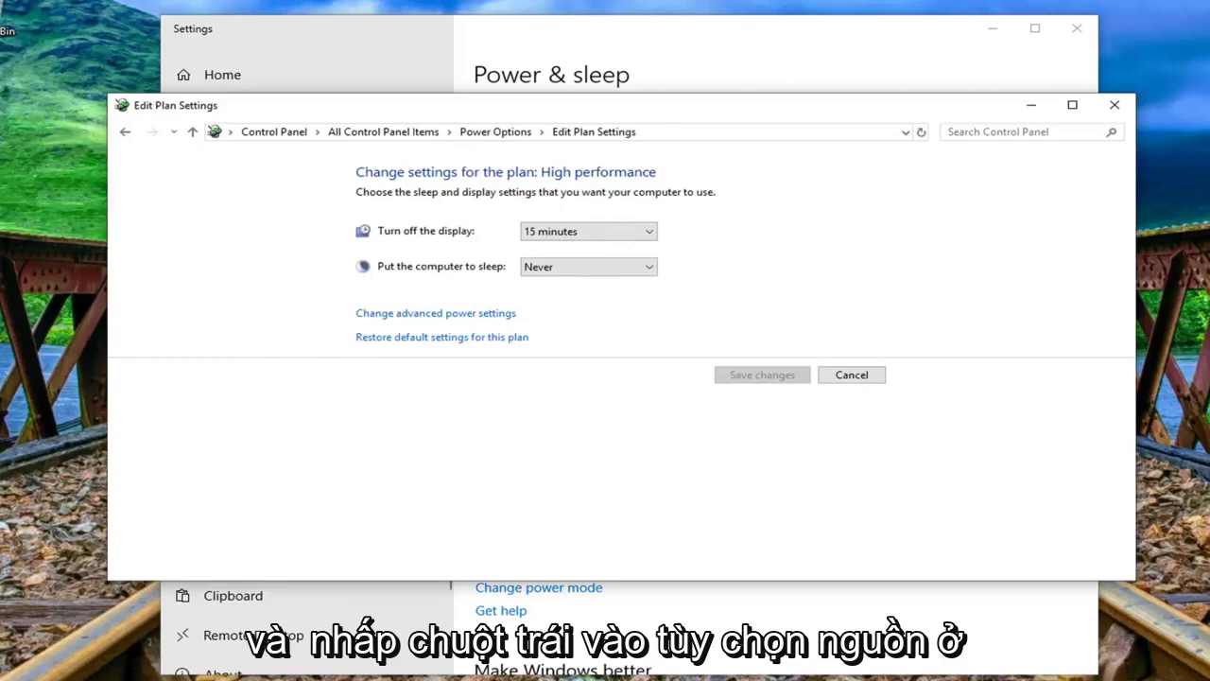
Return to Power Options and open 'Choose what the power button does'
left_click(506, 135)
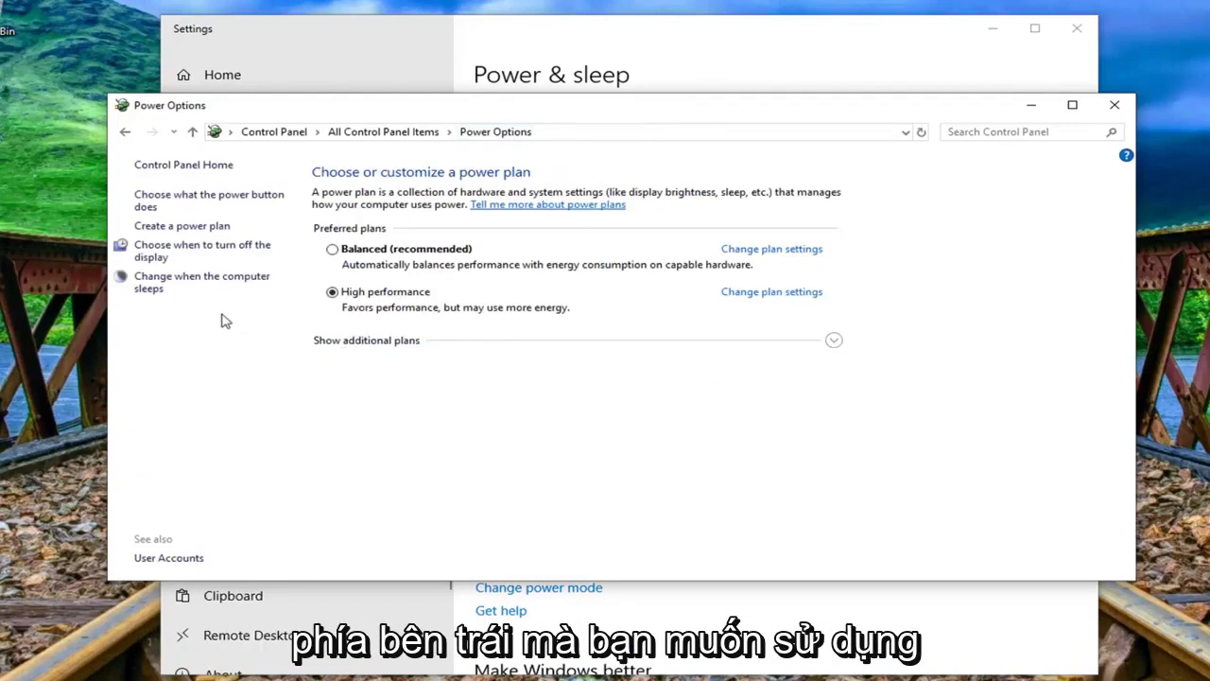
left_click(185, 195)
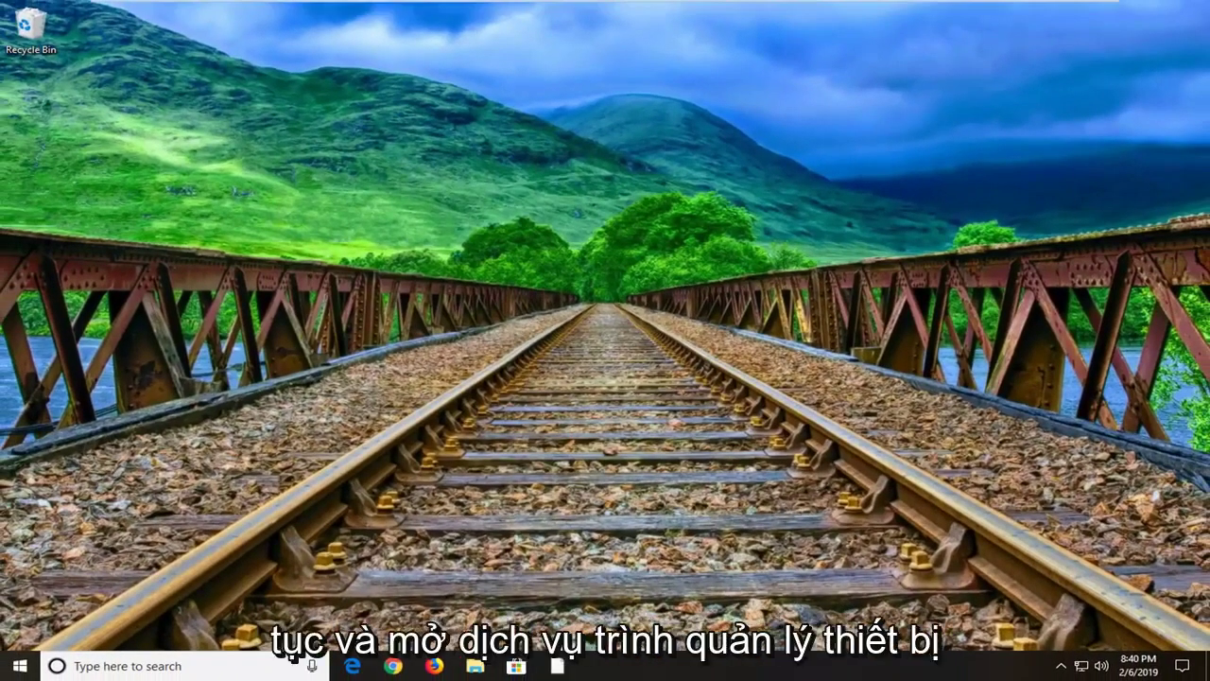
Search 'device manager' from the Start menu and launch Device Manager
left_click(23, 669)
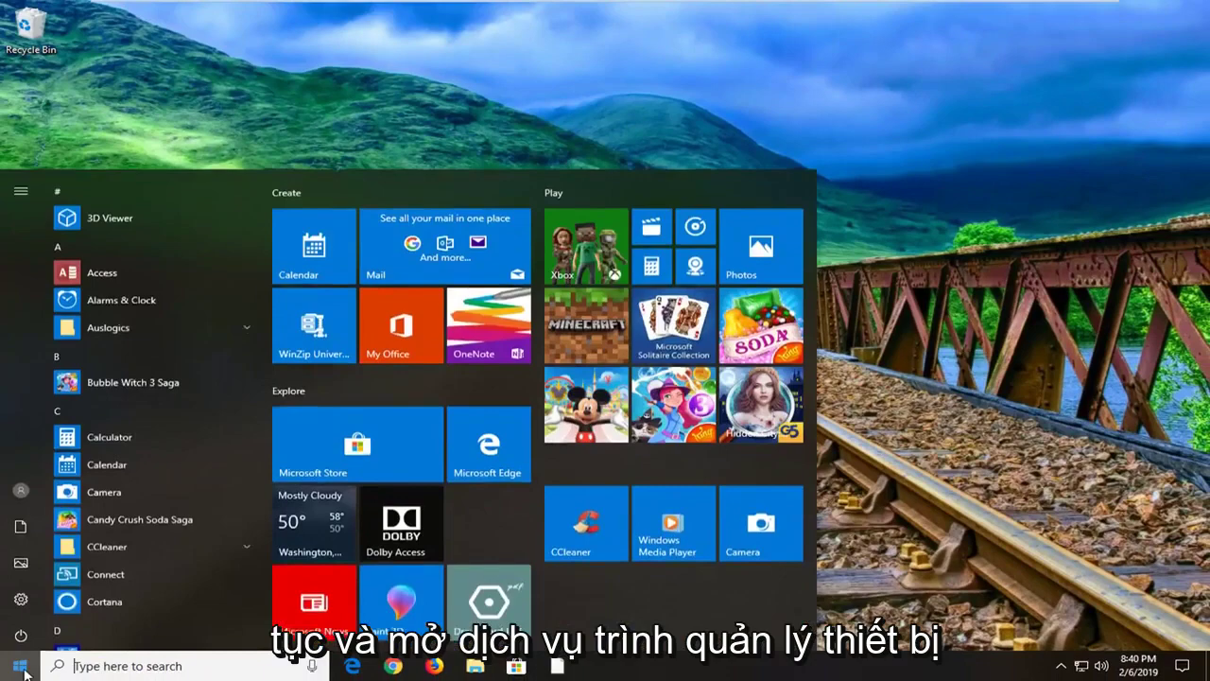
type("d")
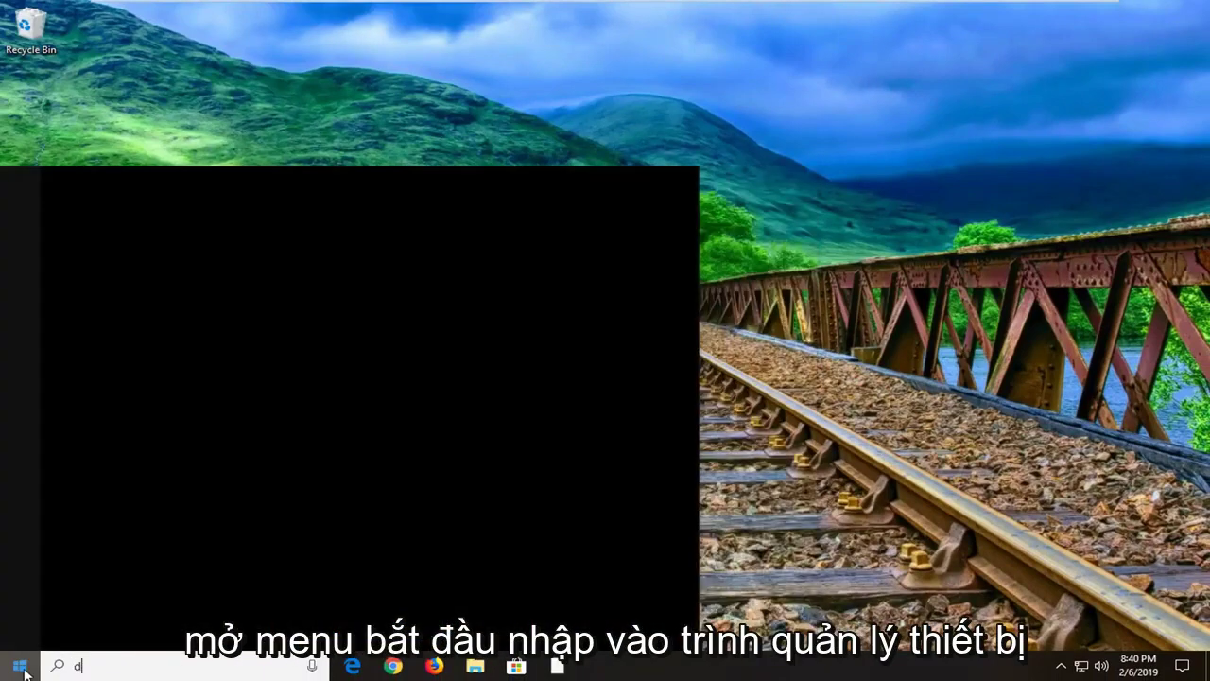
type("evice manager")
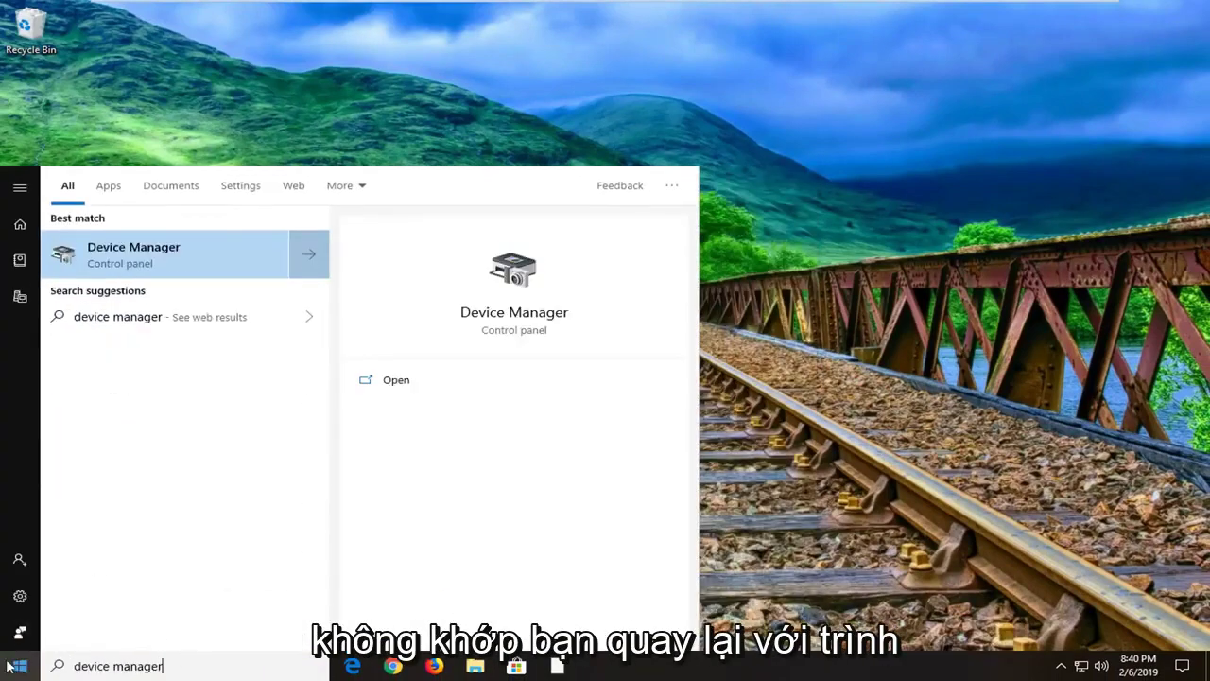
left_click(146, 273)
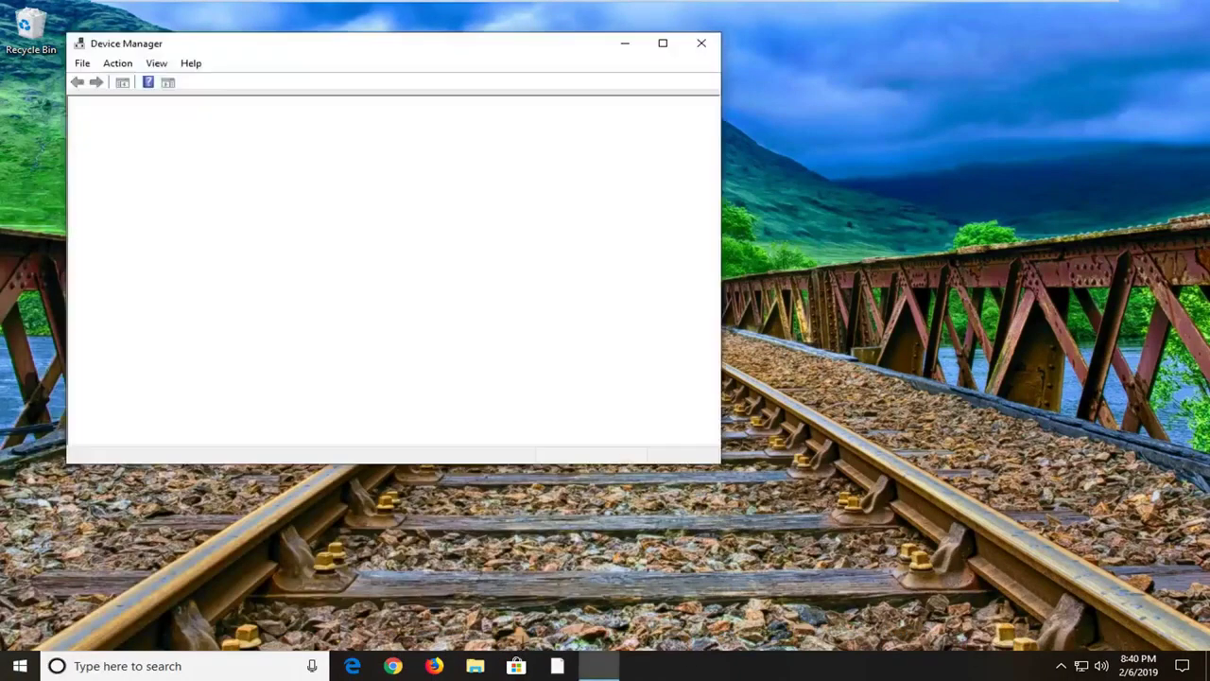
Uninstall the VMware Virtual S SCSI Disk Device under Disk drives, declining the restart prompt
mouse_move(425, 34)
left_mouse_down()
mouse_move(424, 73)
mouse_move(424, 44)
left_mouse_up()
left_click_drag(524, 54, 750, 92)
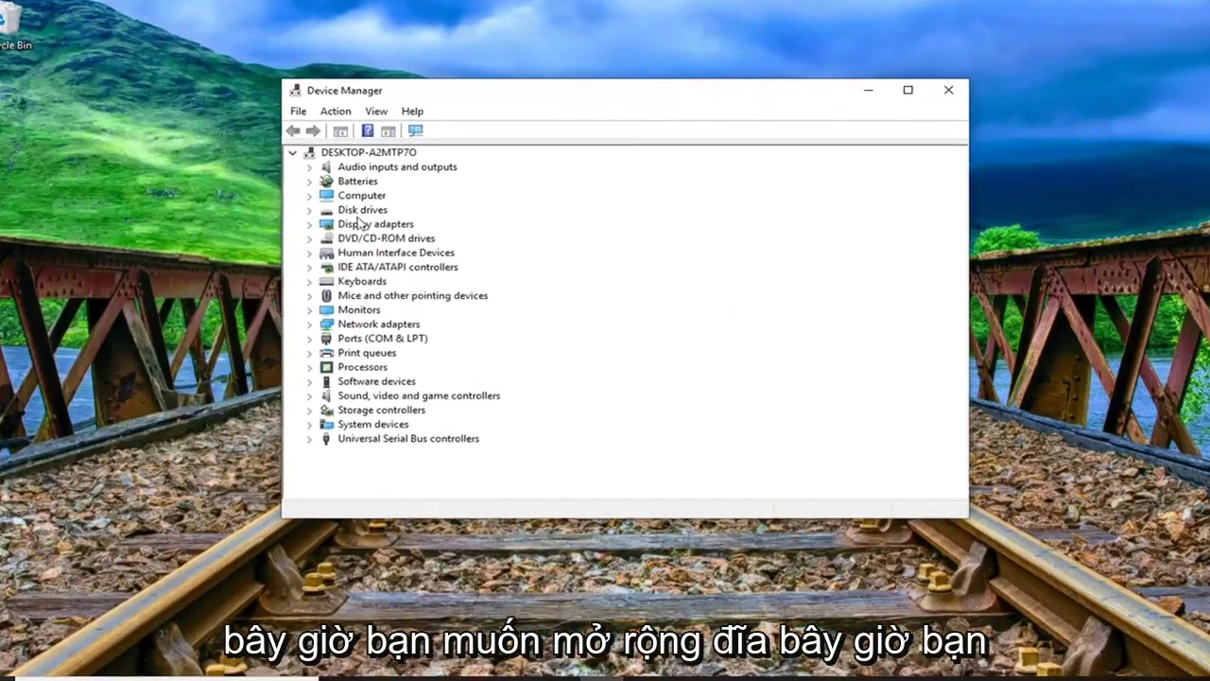
left_click(364, 206)
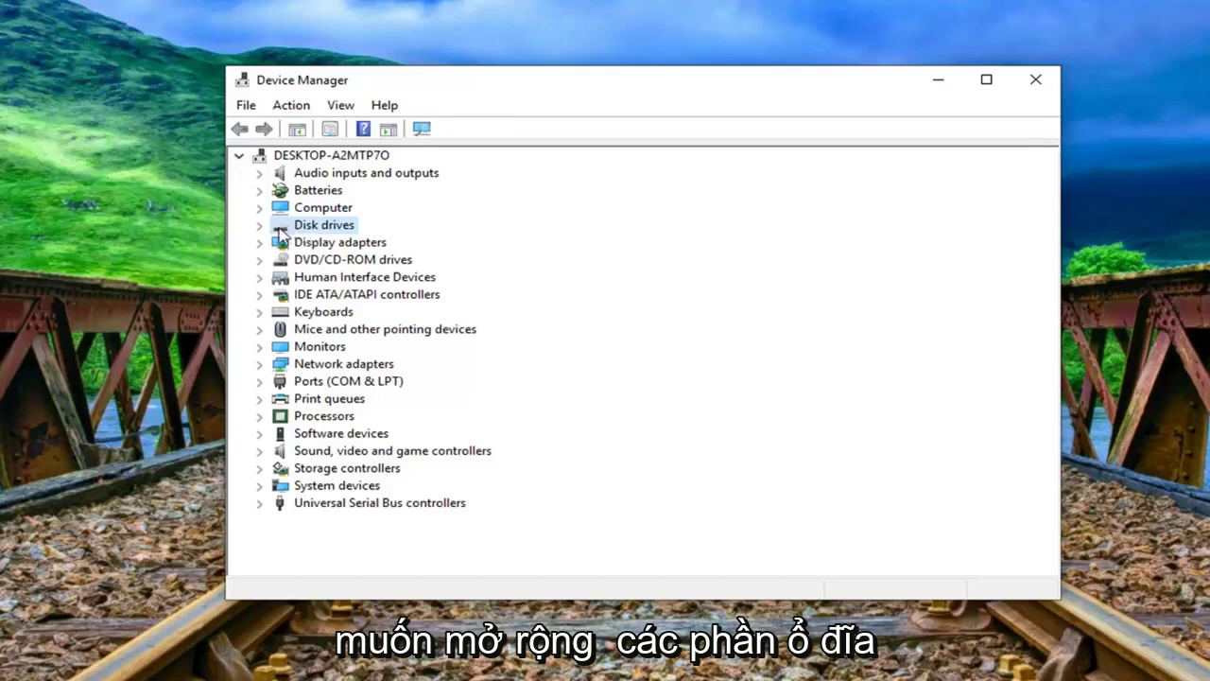
left_click(260, 227)
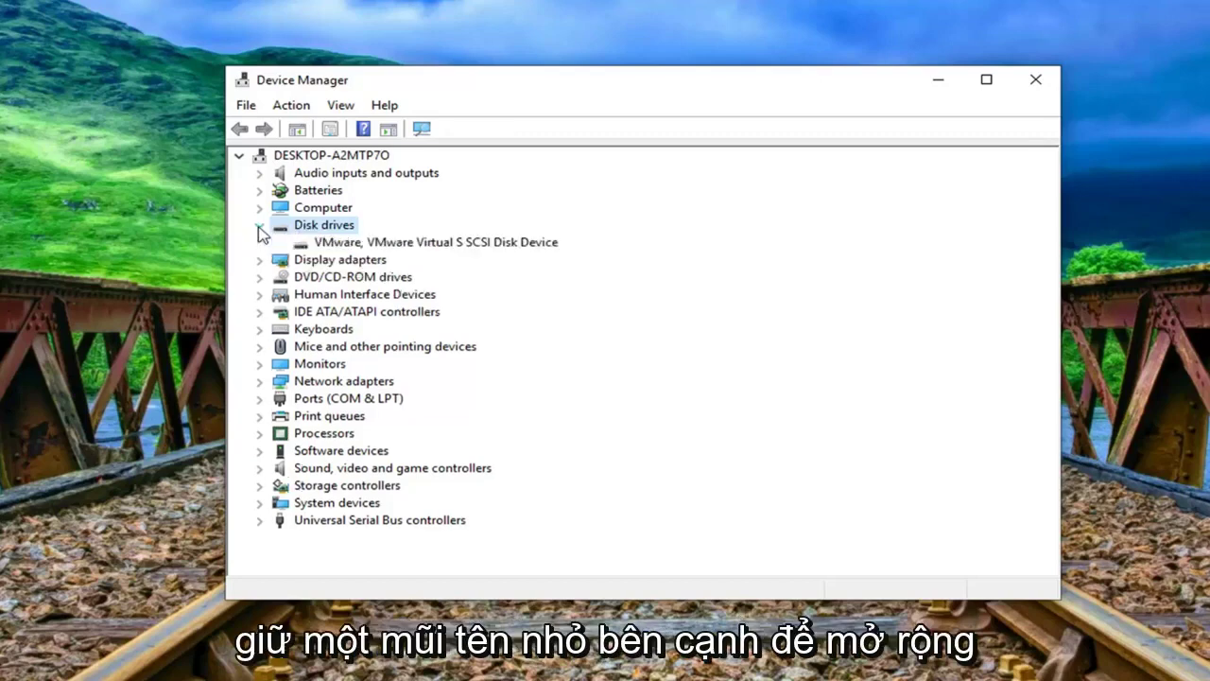
left_click(336, 244)
right_click(337, 244)
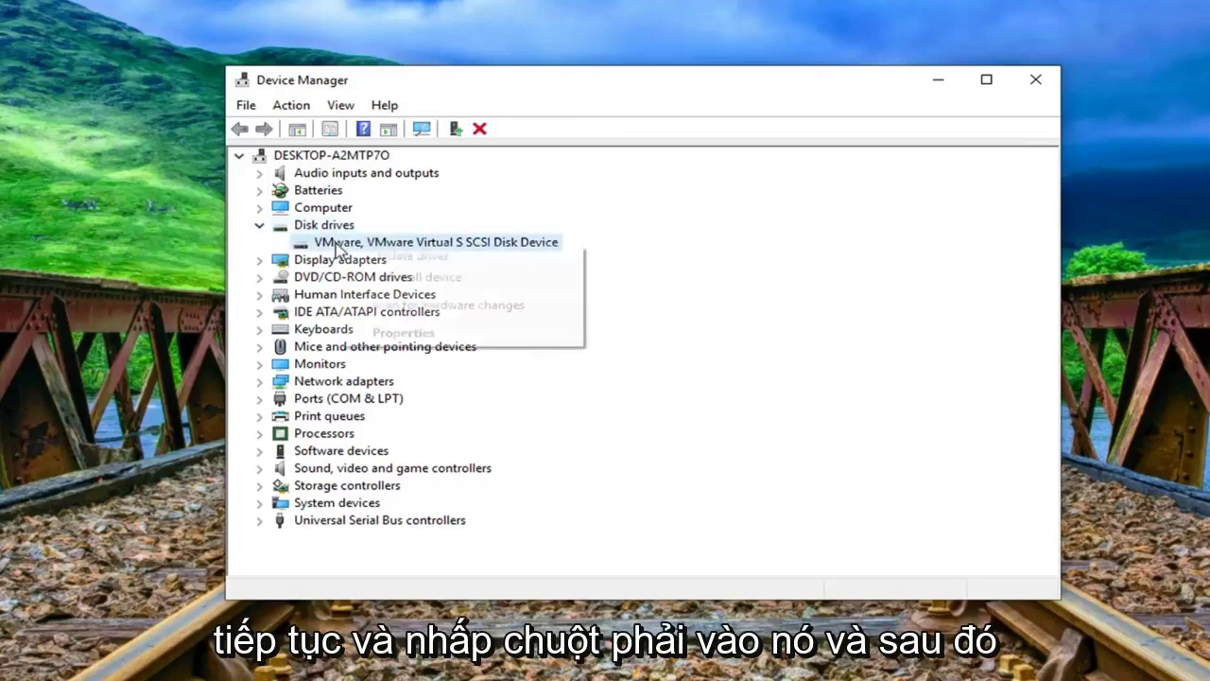
left_click(389, 279)
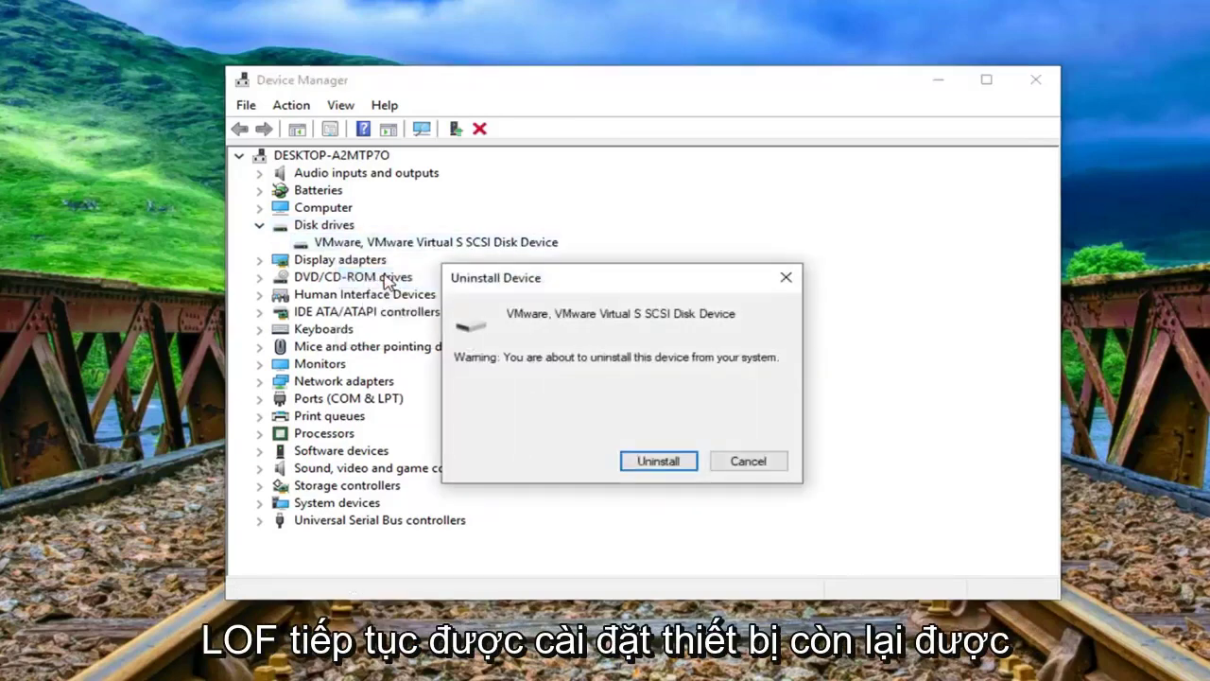
left_click(635, 462)
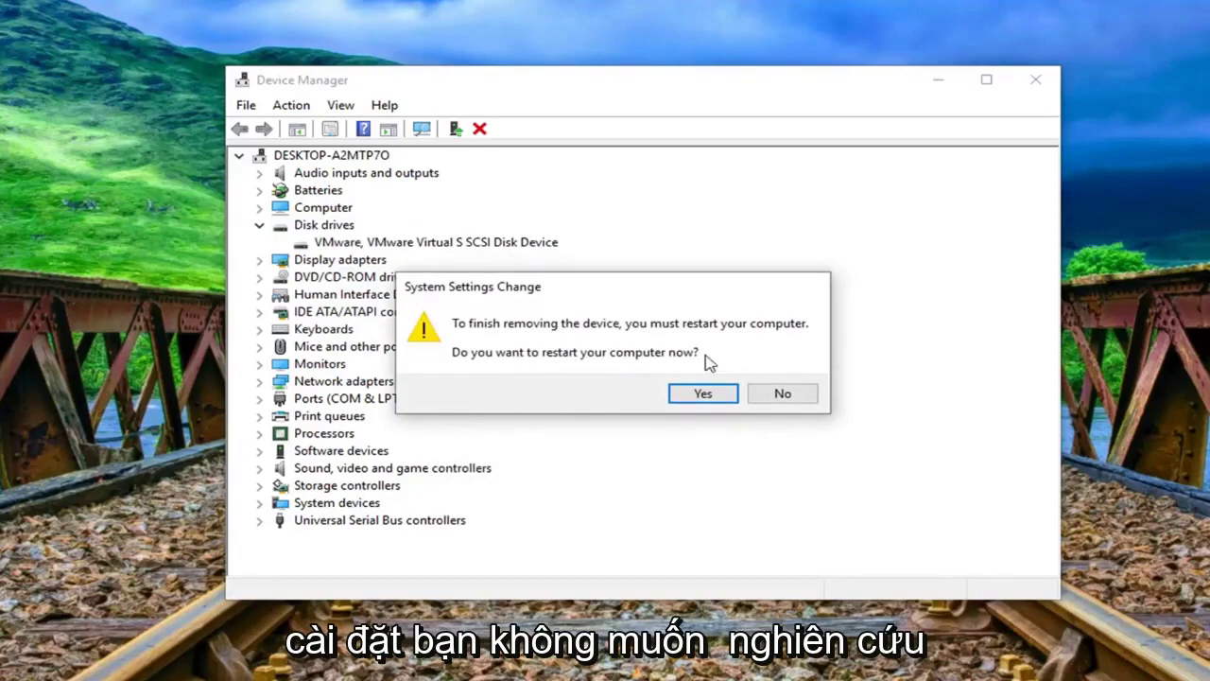
left_click(783, 394)
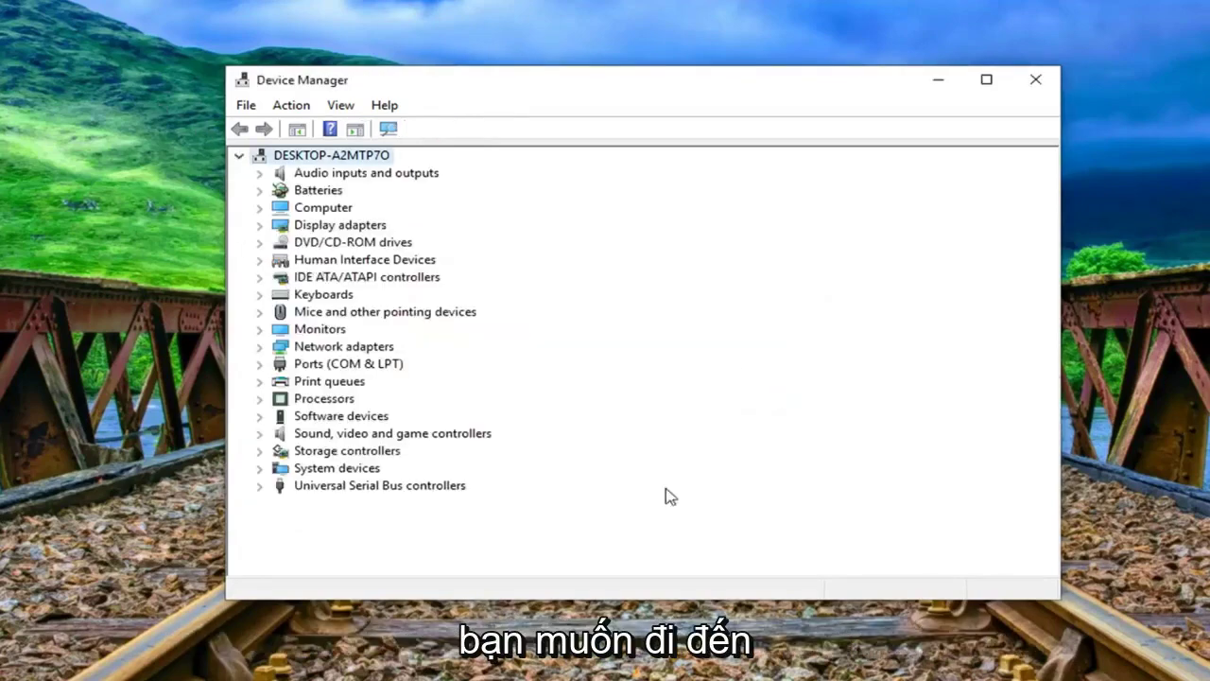
Expand Universal Serial Bus controllers to review its USB hubs, host controllers and USB Composite Device
left_click(286, 491)
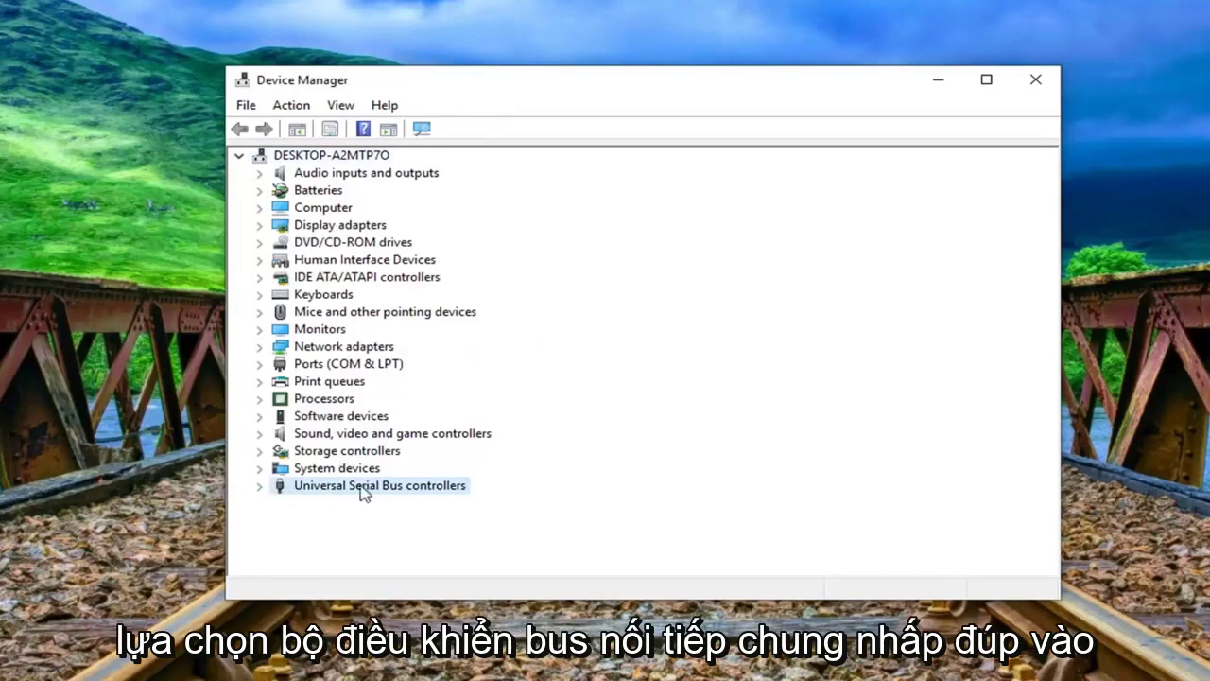
double_click(302, 489)
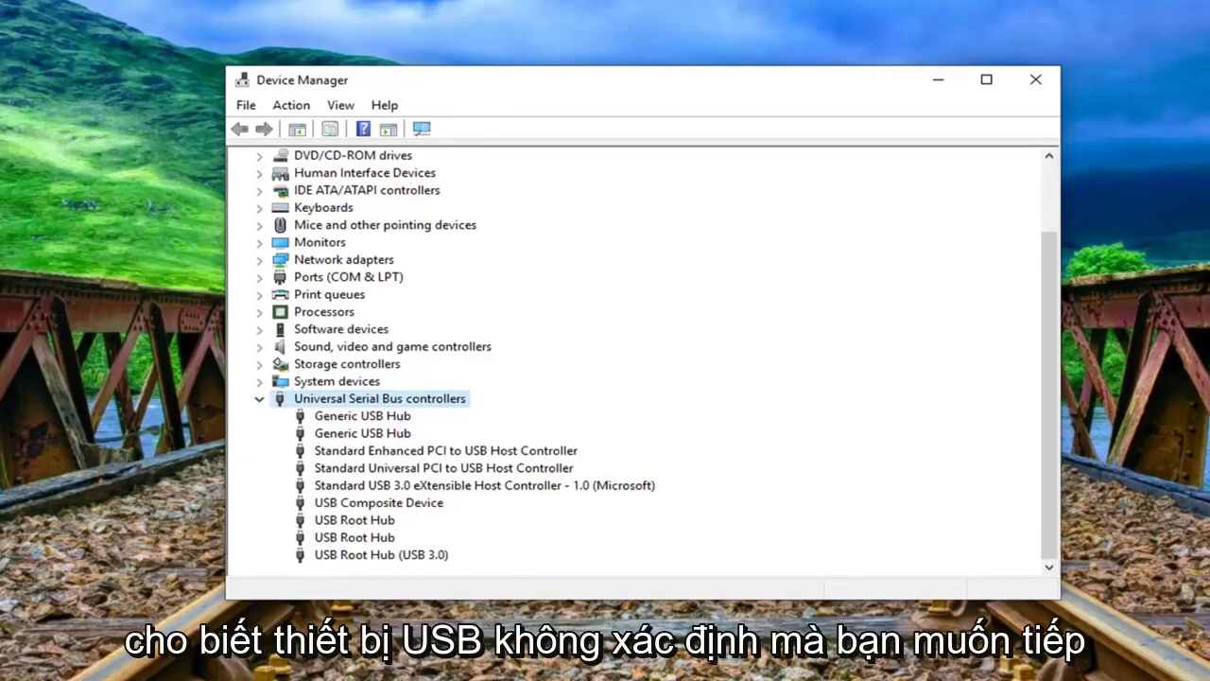
right_click(376, 484)
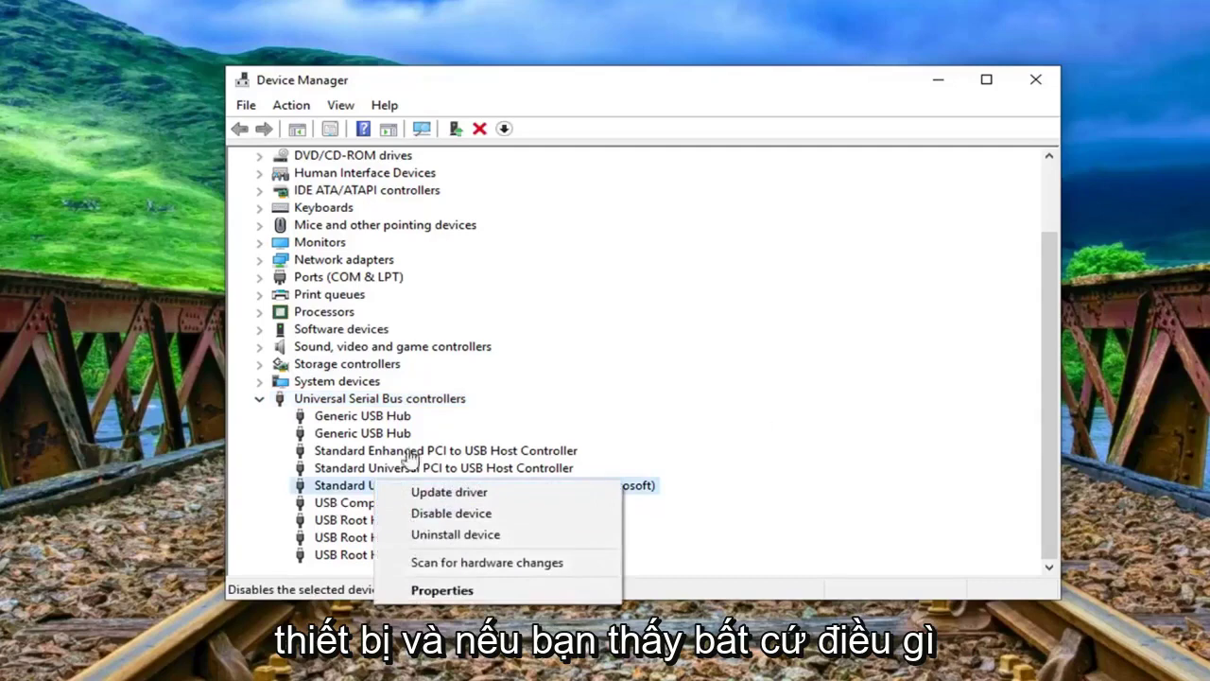
left_click(319, 491)
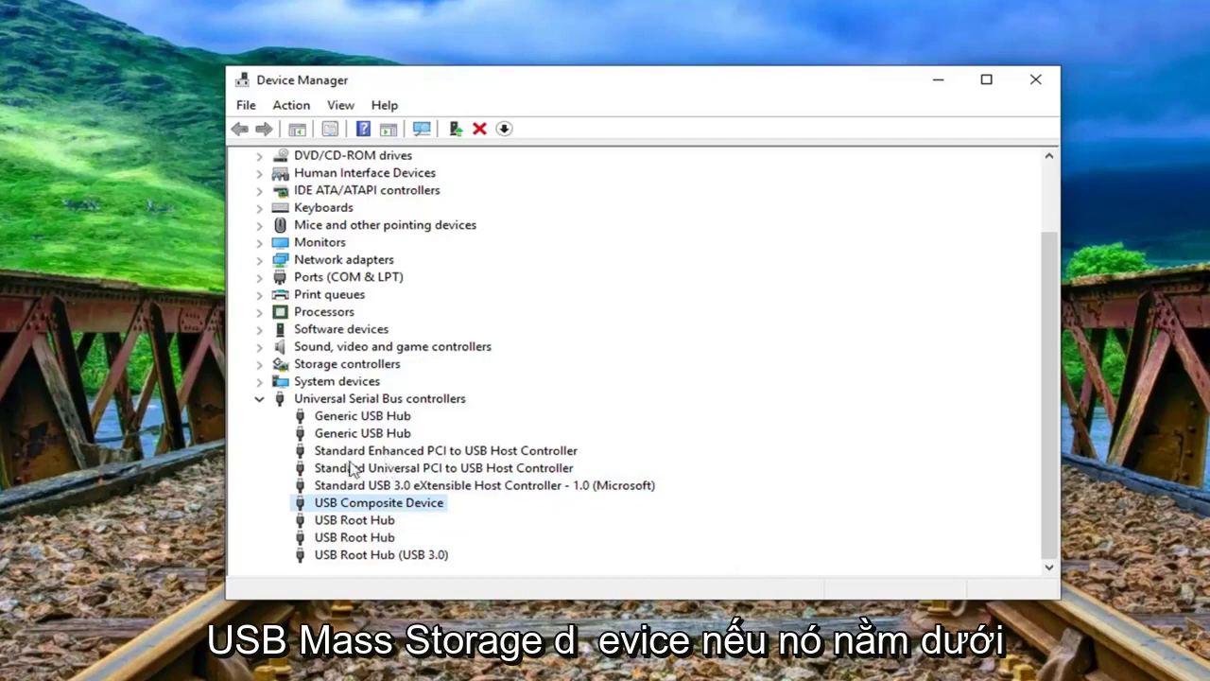
left_click(353, 402)
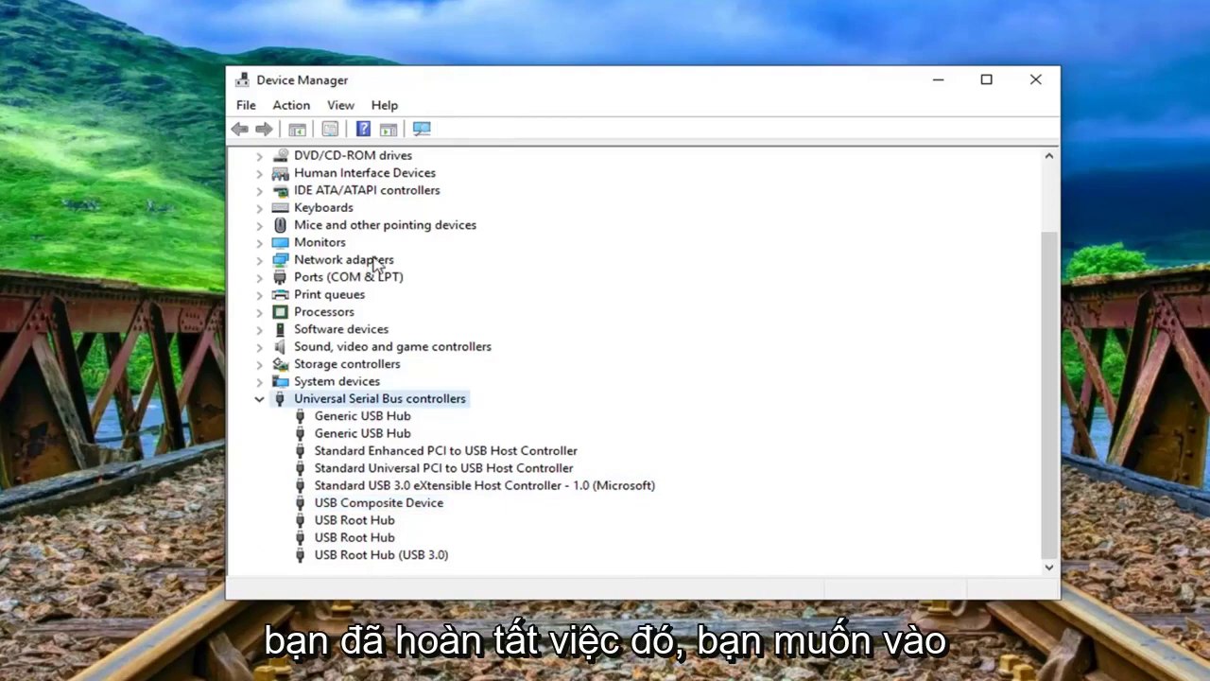
Run Scan for hardware changes from the Action menu
left_click(300, 107)
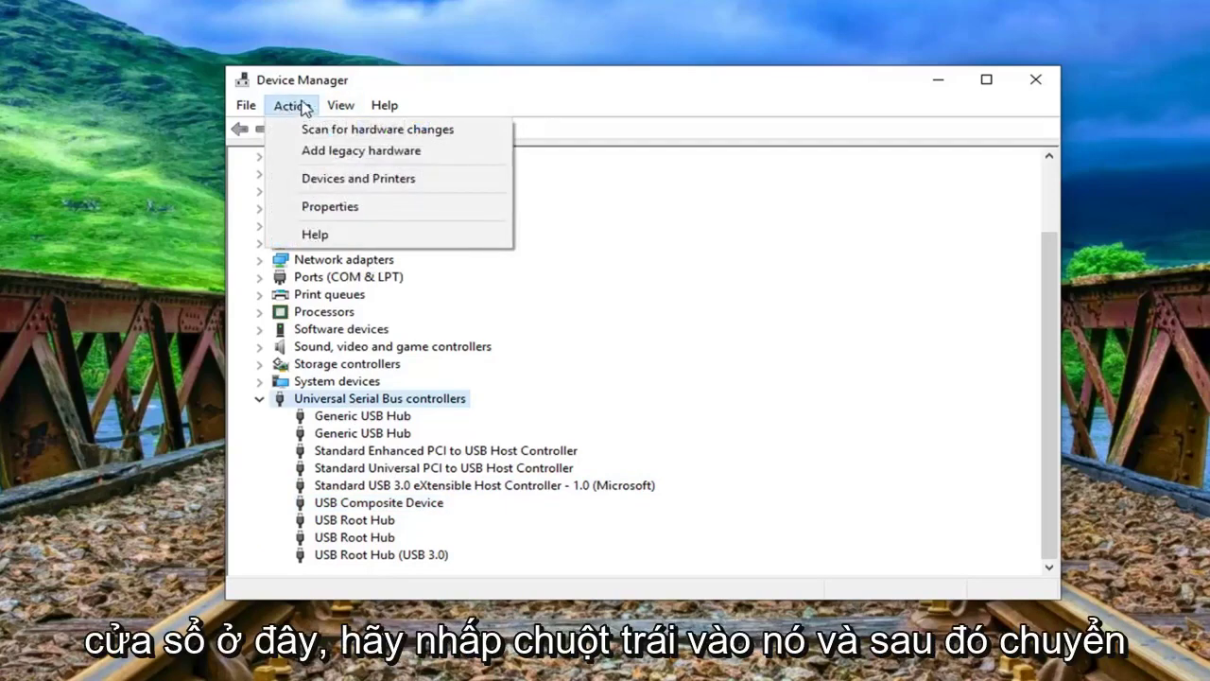
left_click(419, 137)
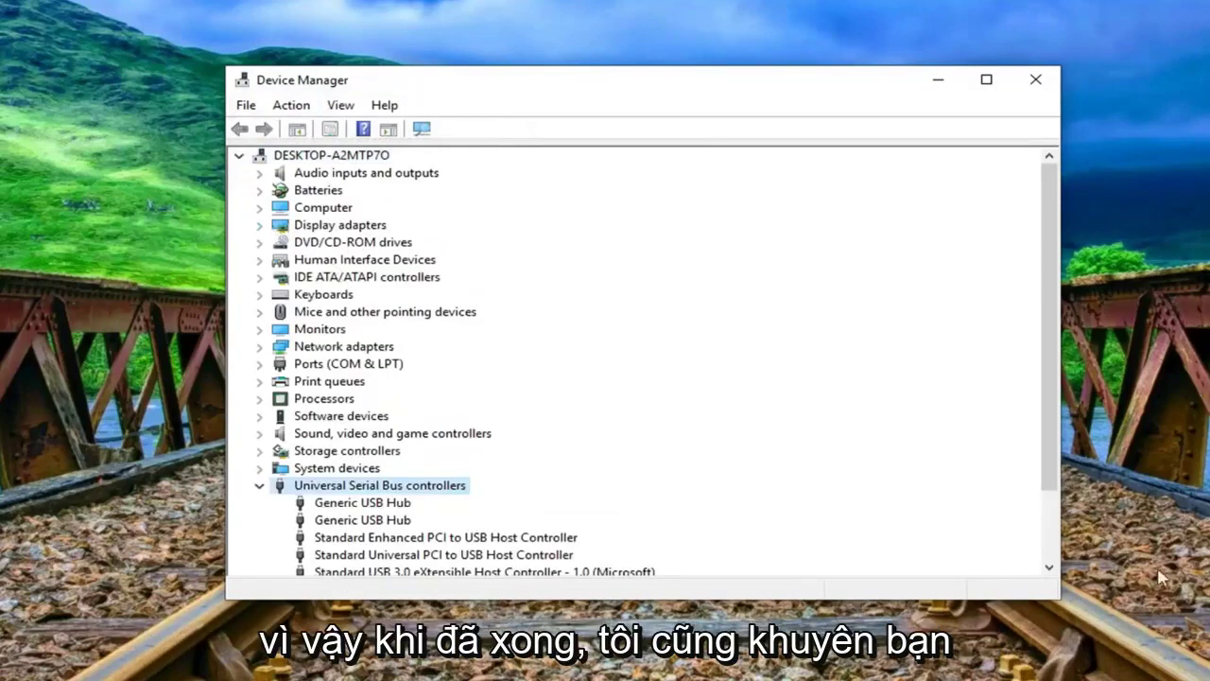
Search automatically for a Generic USB Hub driver update, confirming the best driver is installed
left_click(331, 536)
scroll(336, 515, "down", 1)
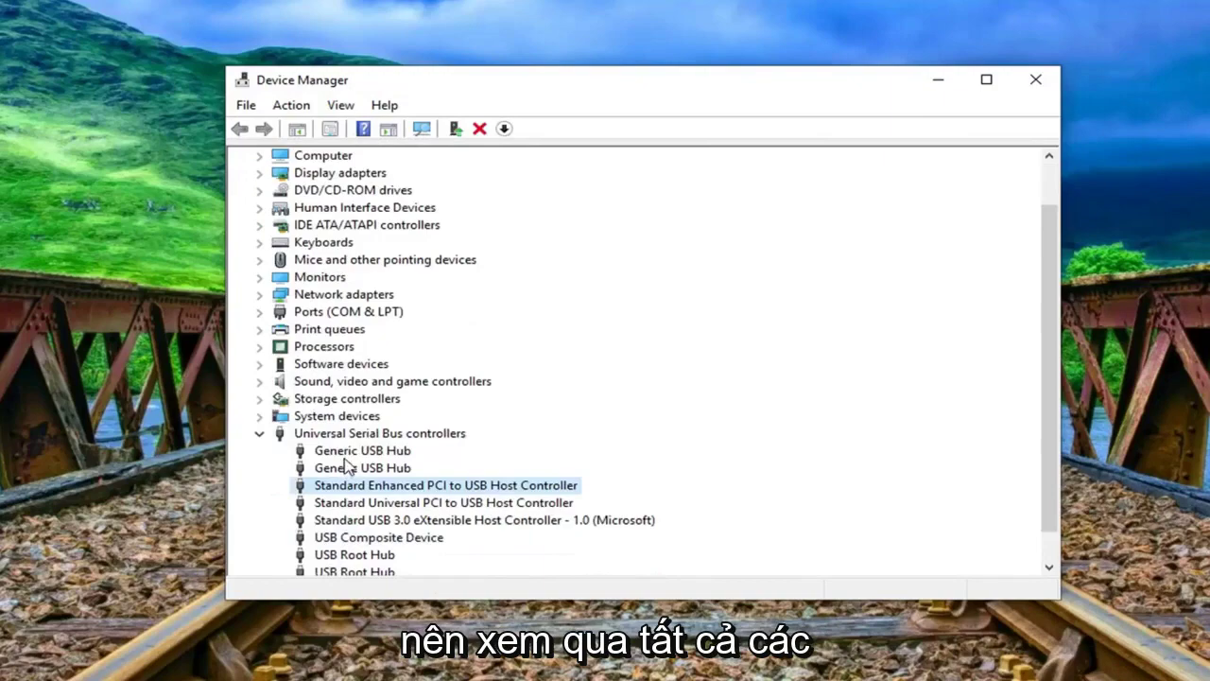
scroll(345, 463, "down", 1)
right_click(362, 421)
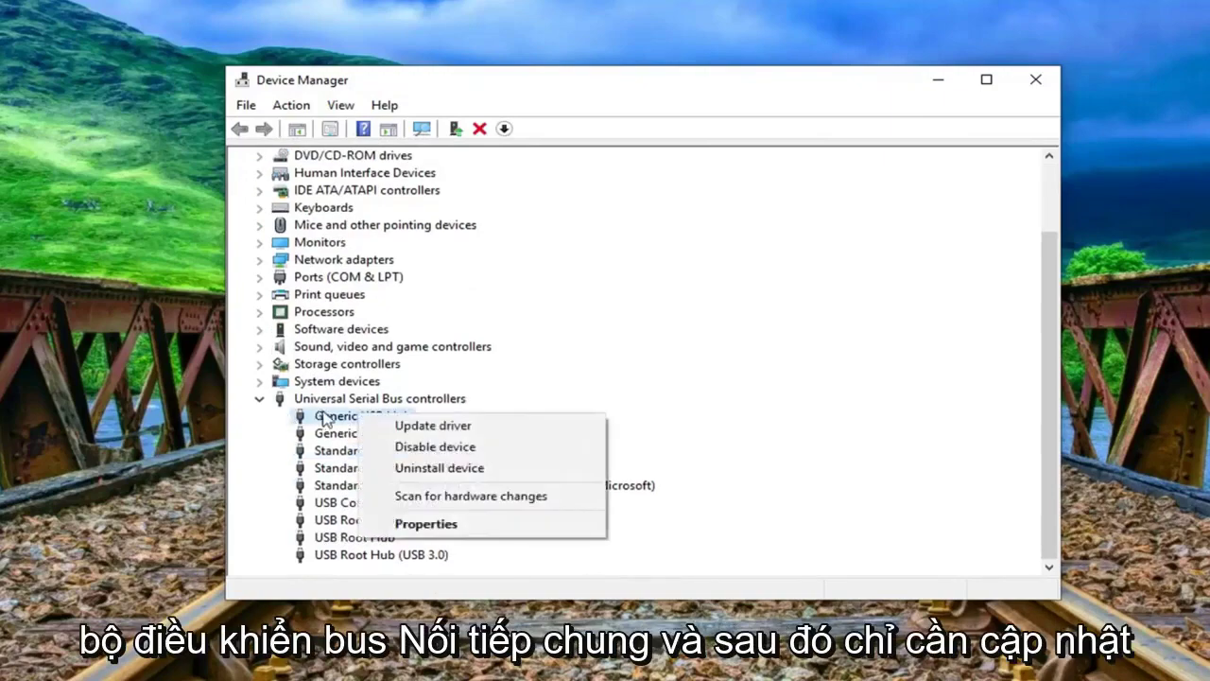
left_click(406, 426)
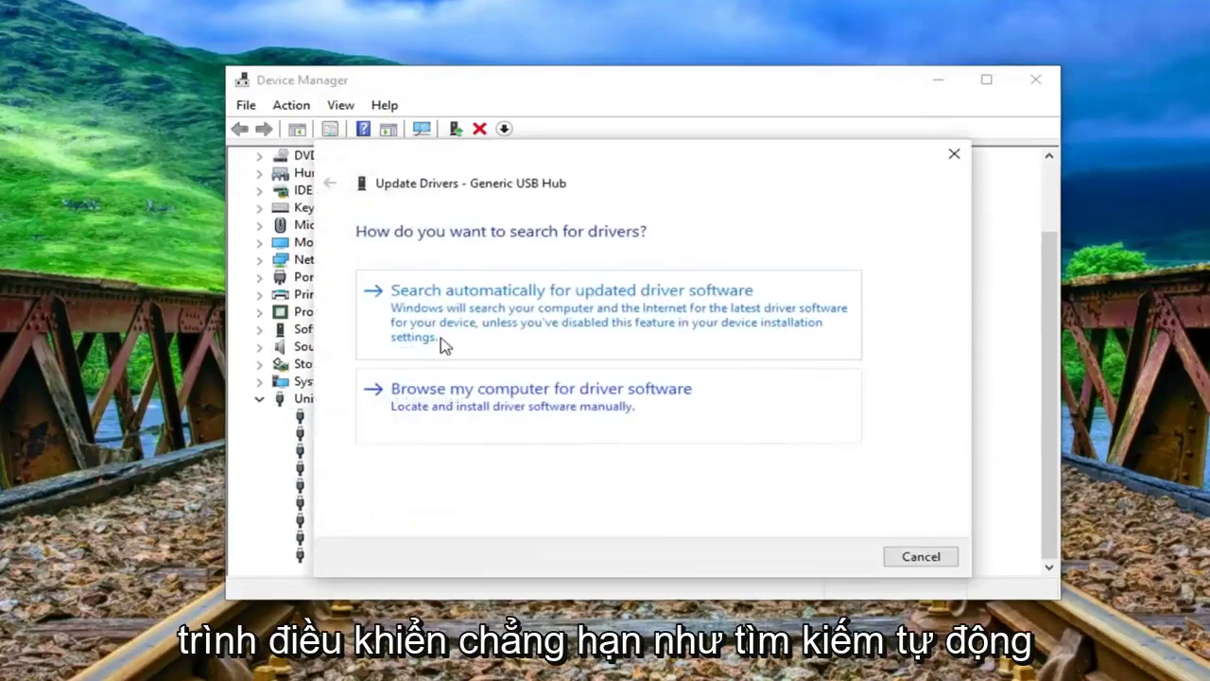
left_click(461, 323)
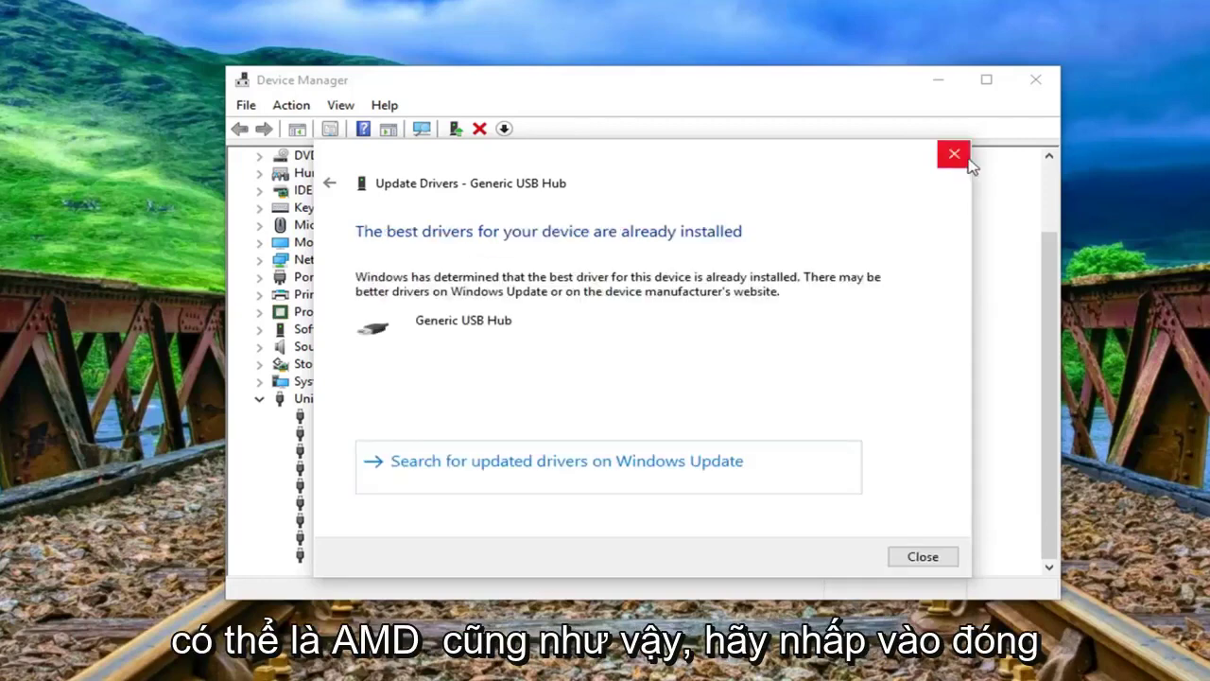
left_click(930, 558)
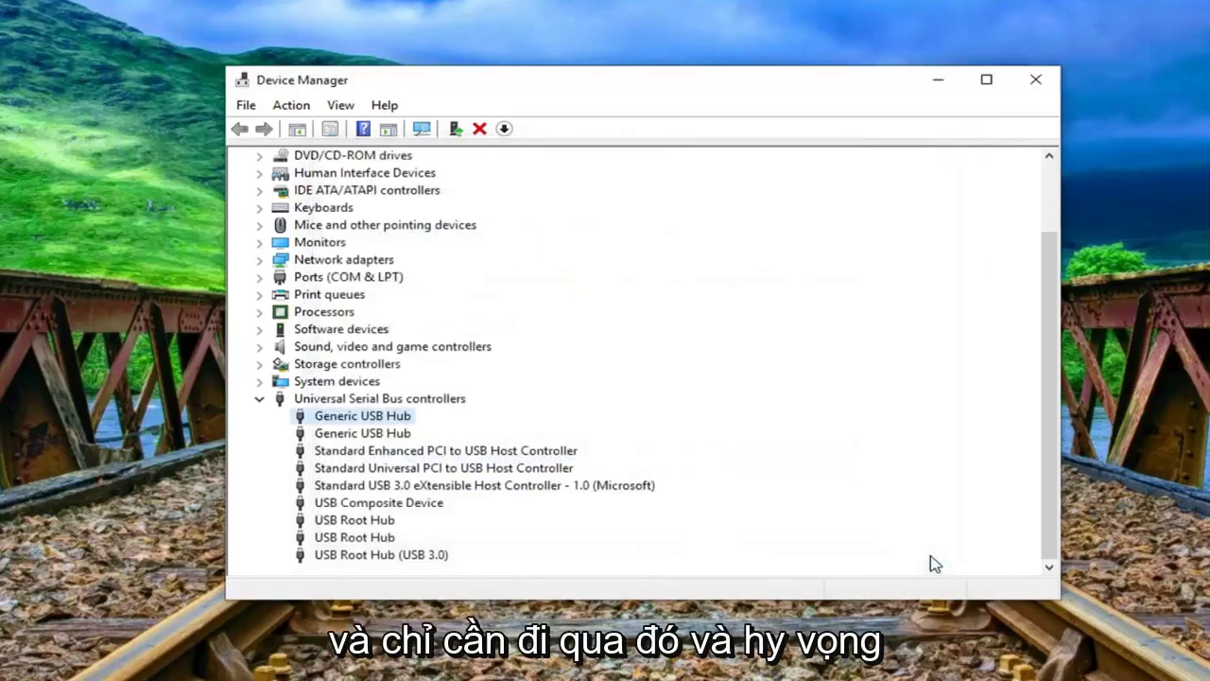